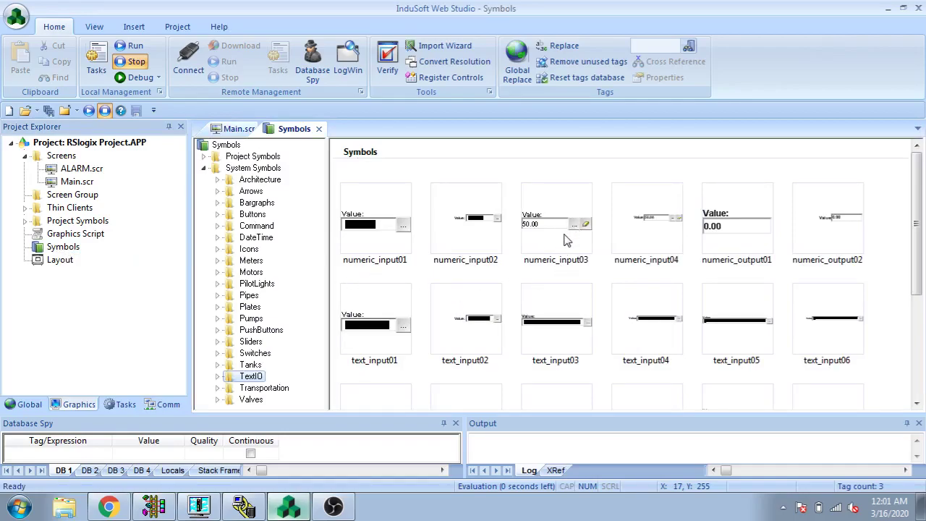
# Place numeric_output01 beside the blue ball, overwriting the existing symbol copy.
pyautogui.click(730, 230)
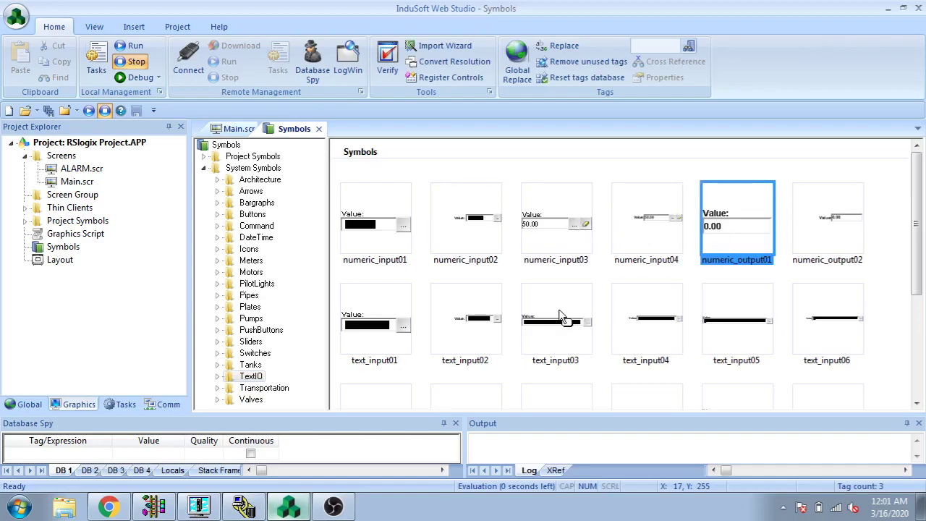
pyautogui.doubleClick(737, 206)
pyautogui.click(278, 244)
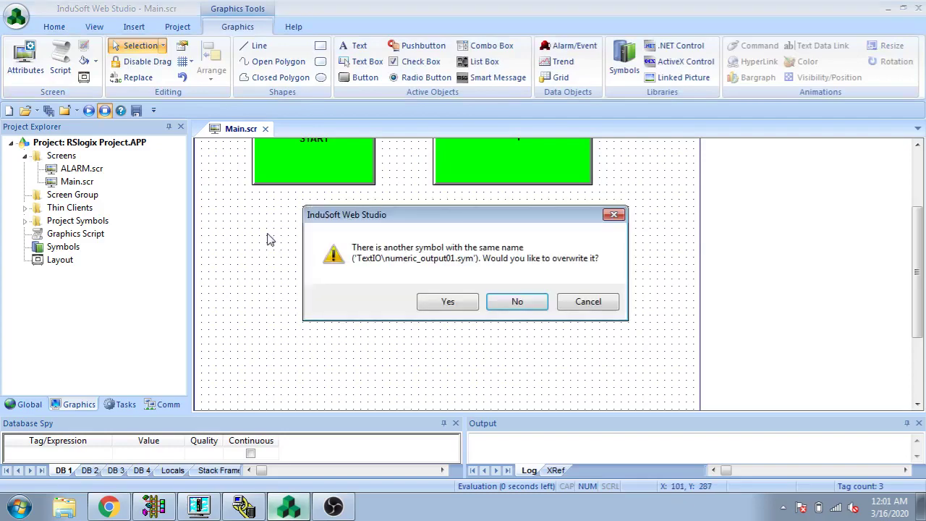
pyautogui.click(443, 303)
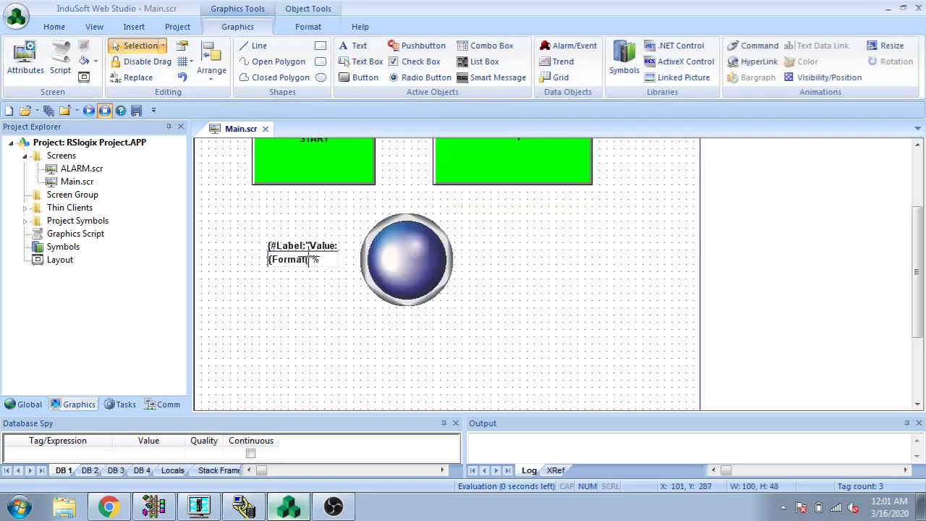
pyautogui.click(336, 297)
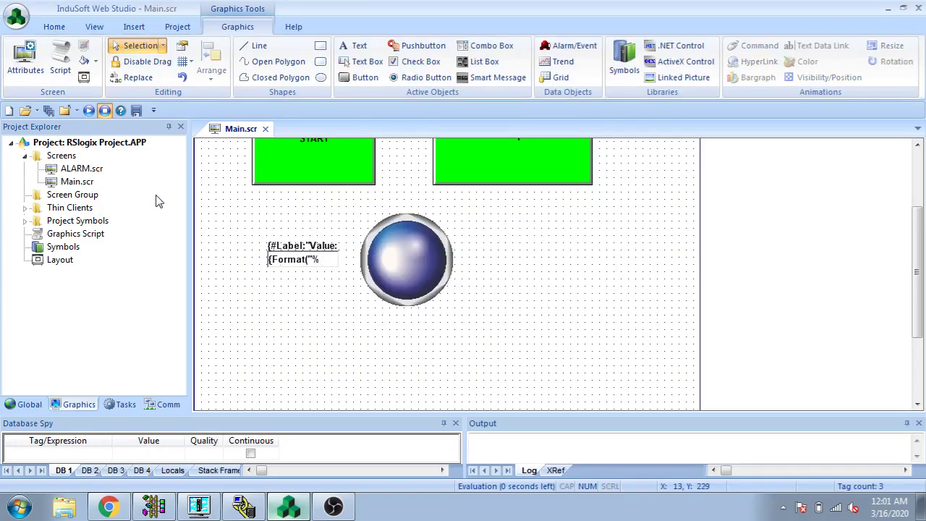
# Add numeric_output02 and move it to the lower left of the Main screen.
pyautogui.doubleClick(80, 248)
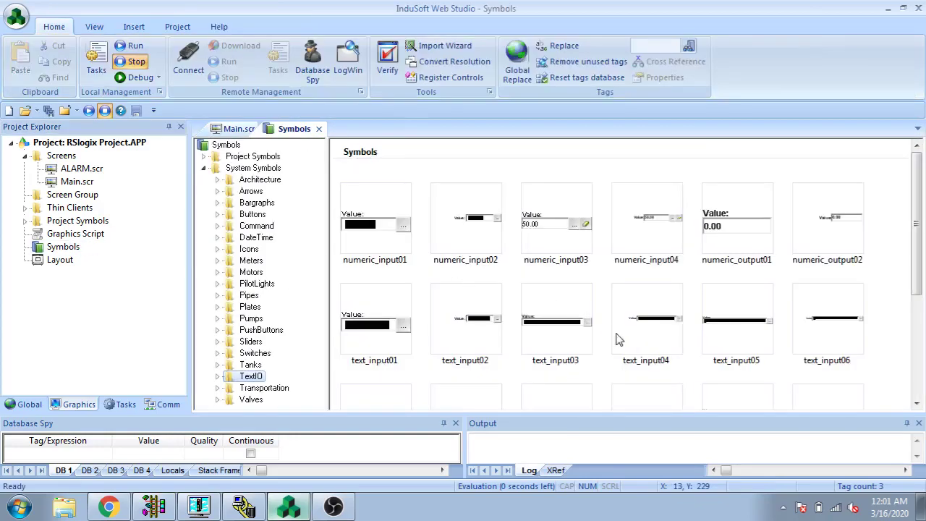
pyautogui.doubleClick(825, 253)
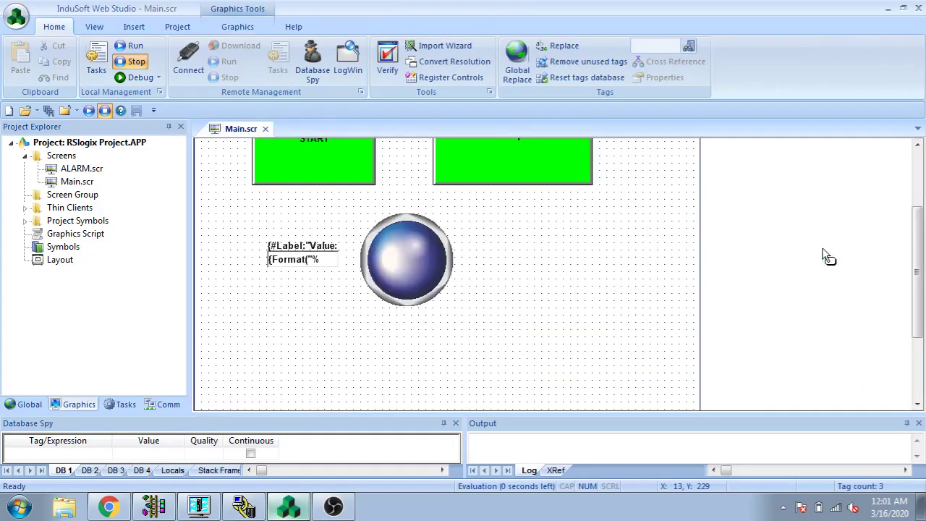
pyautogui.click(294, 328)
pyautogui.moveTo(376, 327); pyautogui.dragTo(284, 336)
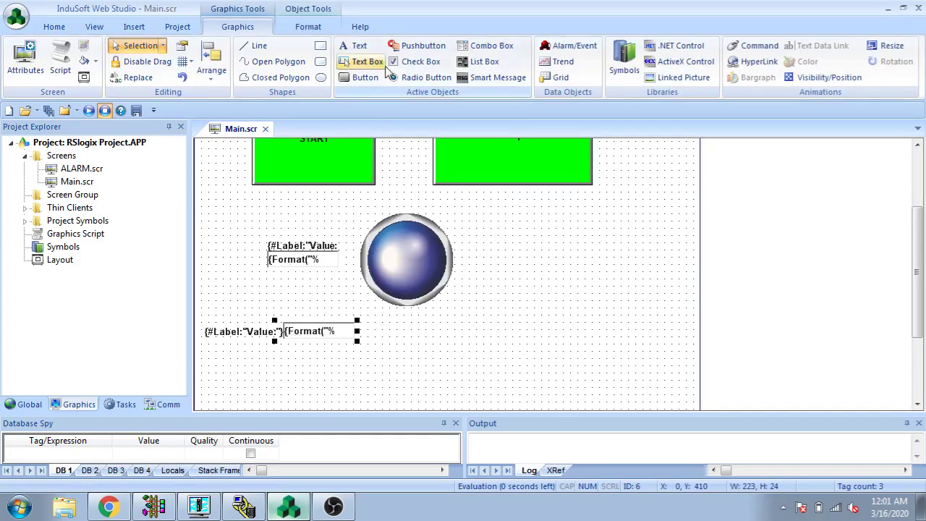
pyautogui.click(365, 47)
# Add the text caption 'INPUT INTEGER' and move it above the first value field.
pyautogui.click(212, 254)
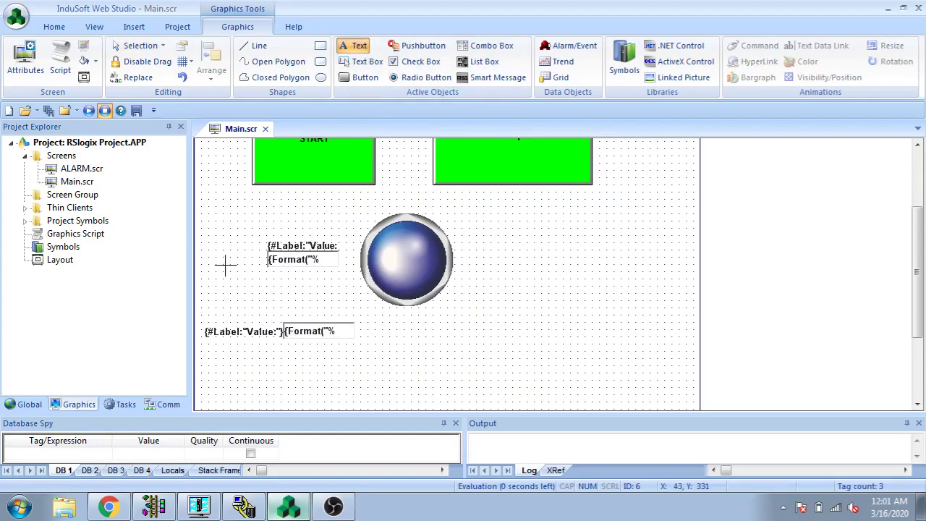
pyautogui.write('INPUT INTEGER')
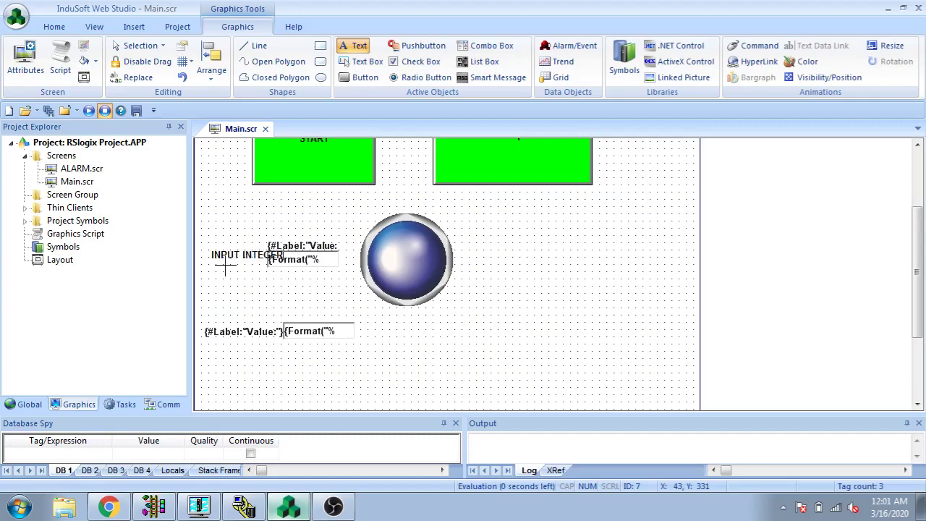
pyautogui.press('Escape')
pyautogui.moveTo(251, 258); pyautogui.dragTo(247, 222)
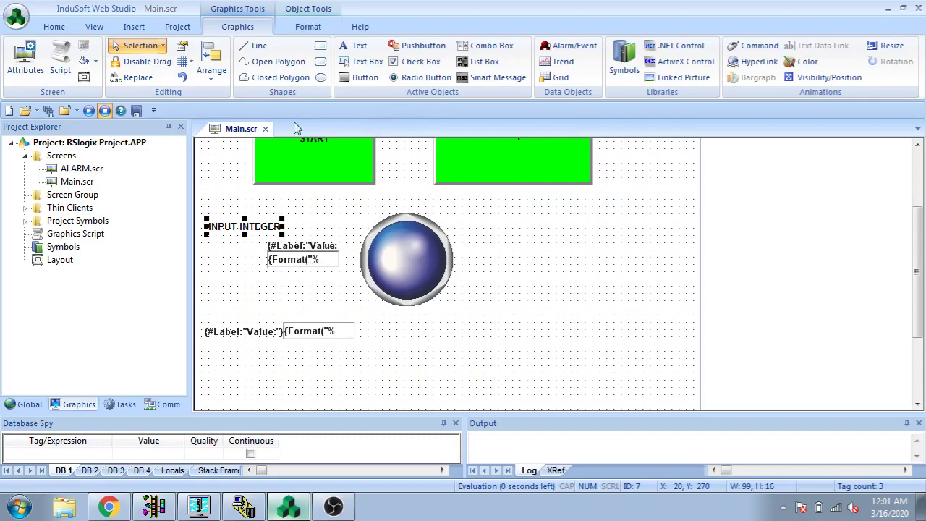
# Place the tank06 hopper on the right of the Main screen and tank10 below it.
pyautogui.doubleClick(63, 246)
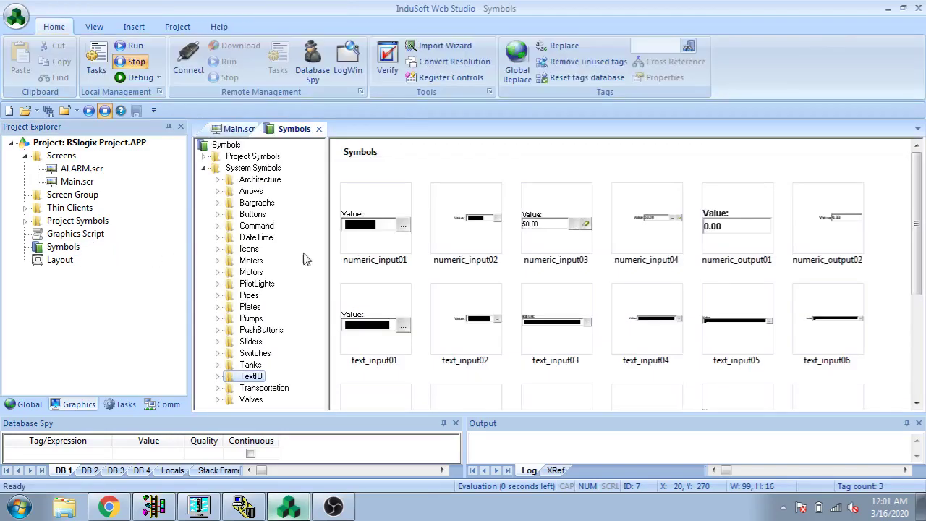
pyautogui.click(269, 366)
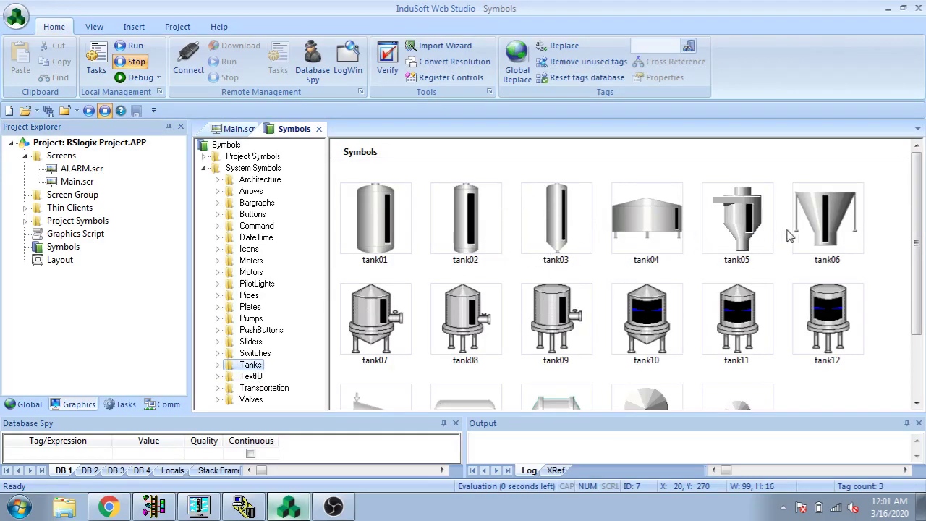
pyautogui.click(827, 239)
pyautogui.doubleClick(827, 246)
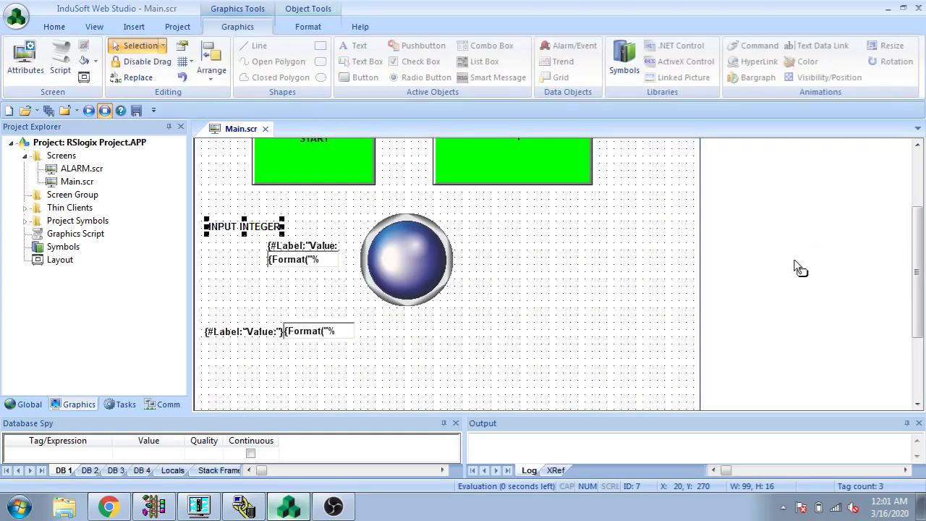
pyautogui.click(567, 235)
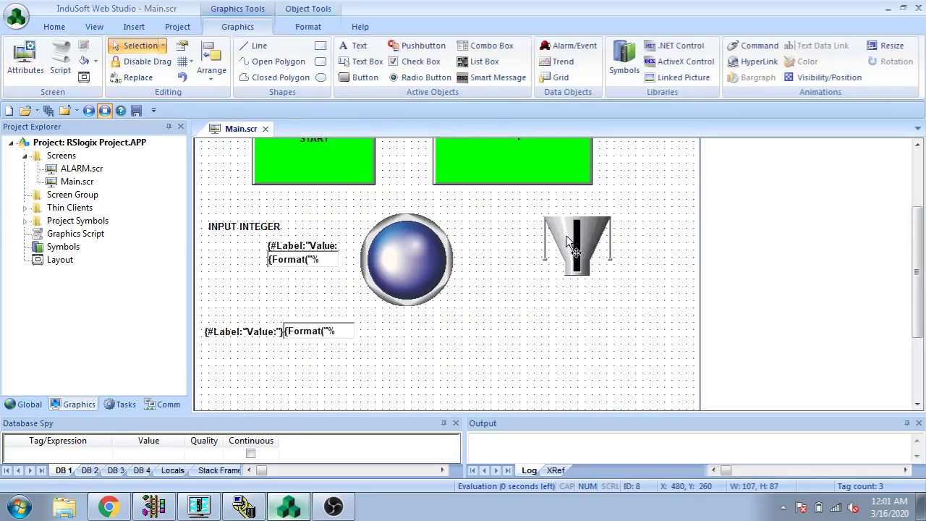
pyautogui.doubleClick(72, 247)
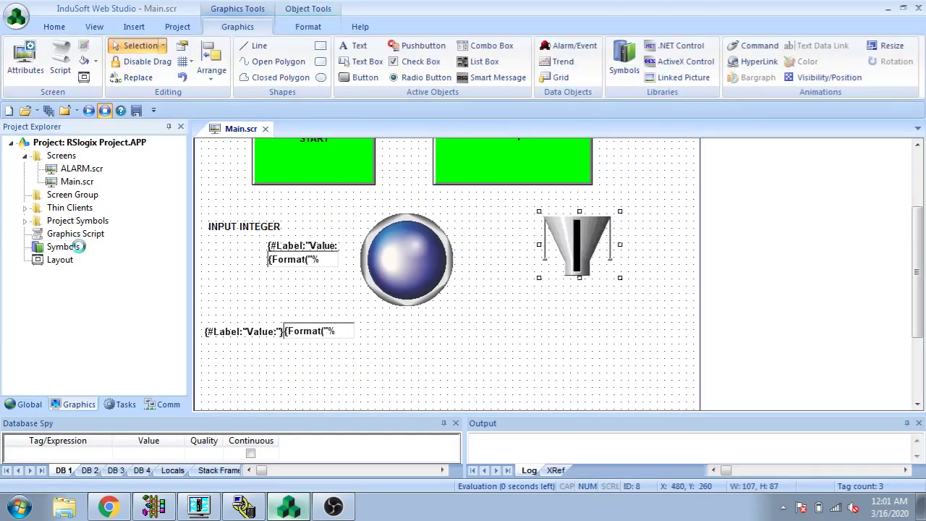
pyautogui.moveTo(640, 313); pyautogui.dragTo(546, 317)
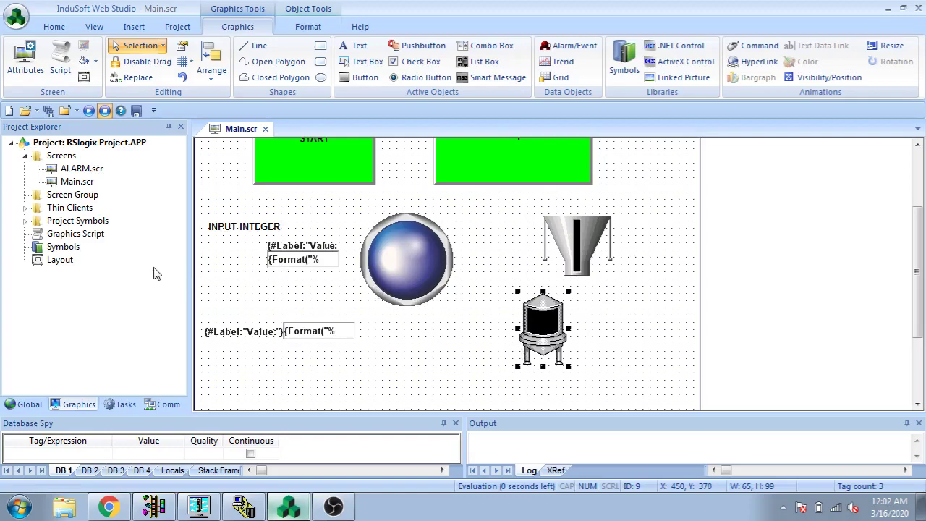
# Create the INPUTINTEGER tag in the project's global tag list.
pyautogui.click(39, 404)
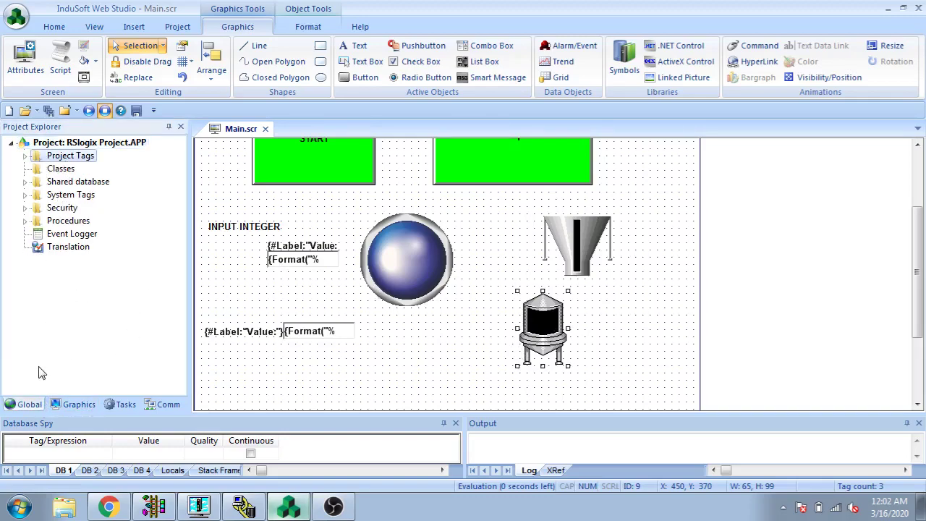
pyautogui.click(32, 157)
pyautogui.click(74, 181)
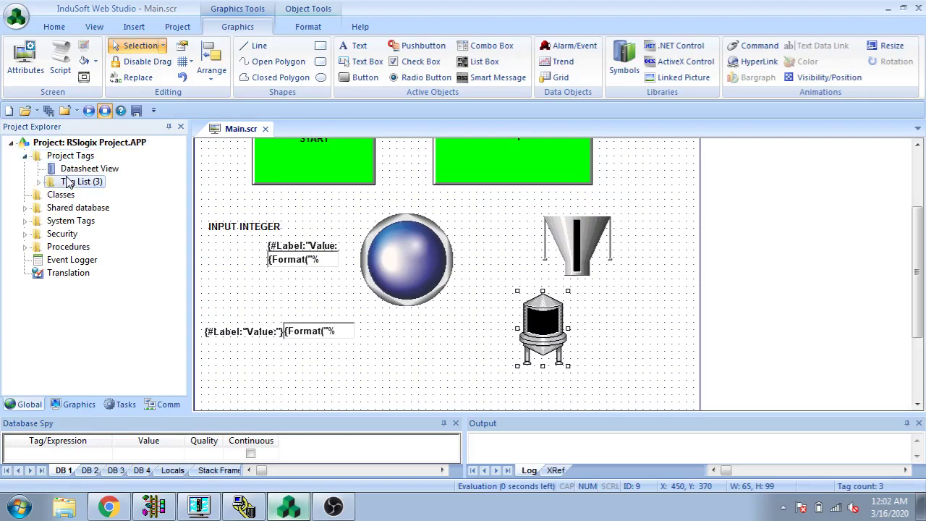
pyautogui.rightClick(76, 185)
pyautogui.click(105, 190)
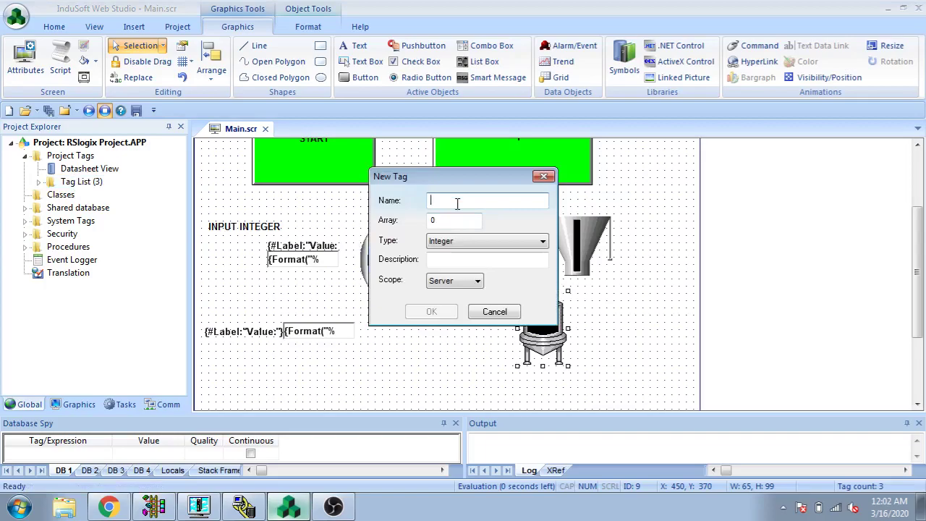
pyautogui.write('INPUT')
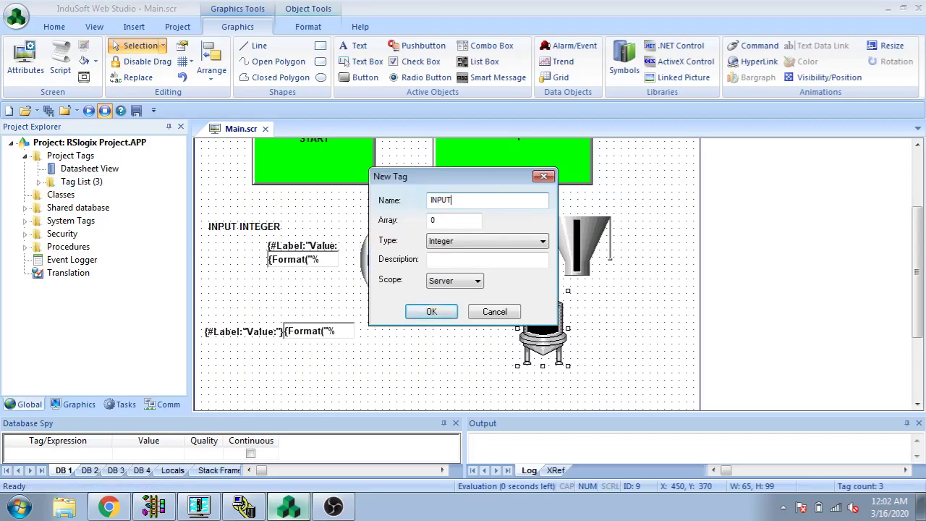
pyautogui.press('Return')
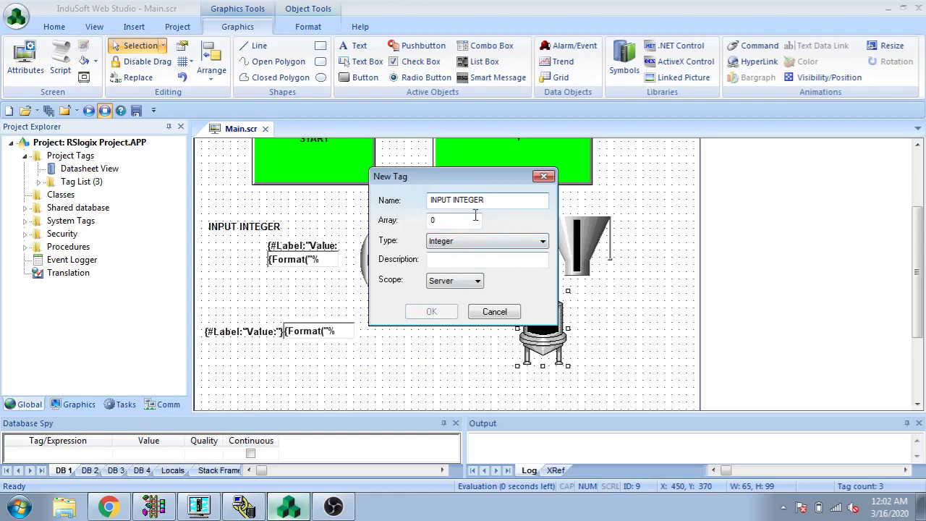
pyautogui.press('Delete')
pyautogui.press('Delete')
pyautogui.write('I')
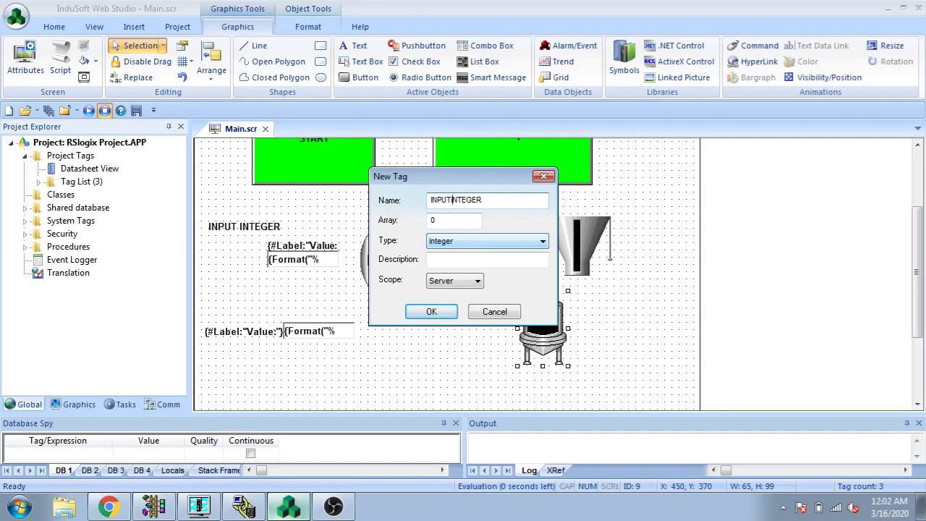
pyautogui.click(437, 311)
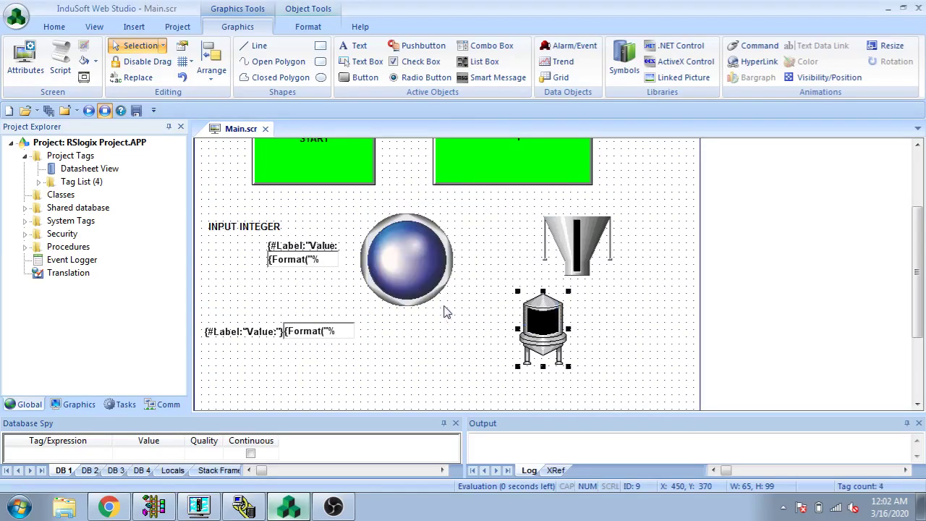
# Add an outputinteger tag.
pyautogui.rightClick(84, 183)
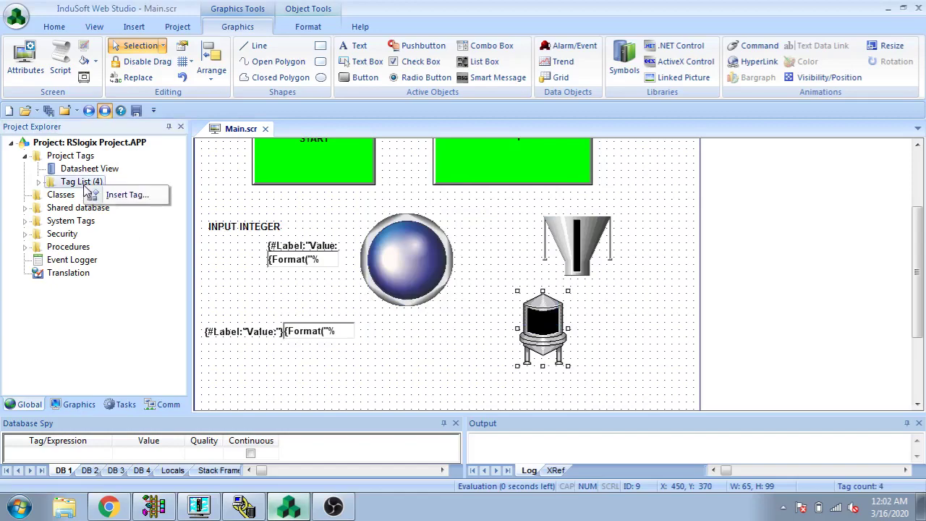
pyautogui.click(137, 192)
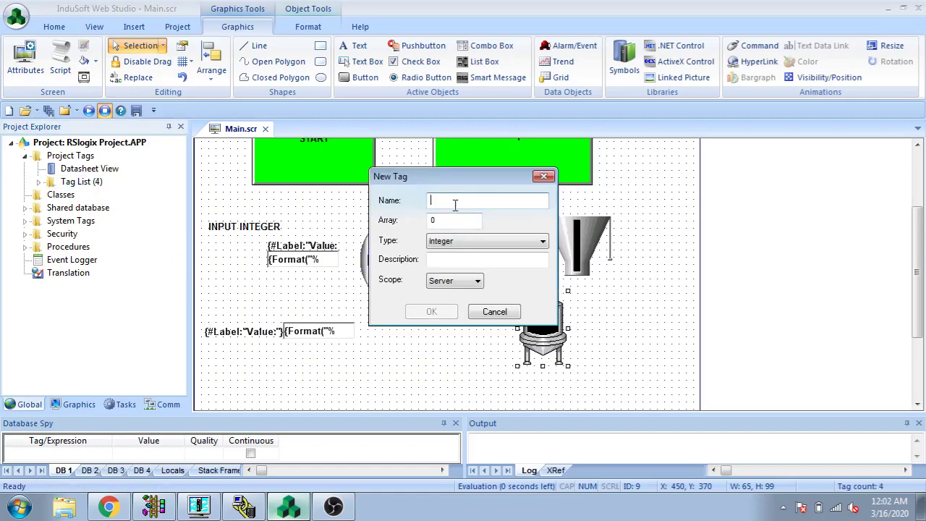
pyautogui.write('outputinteger')
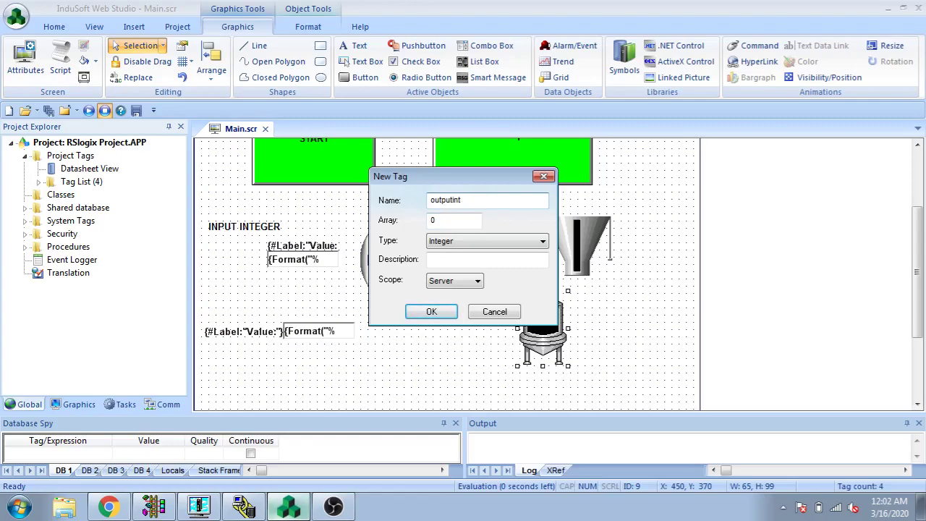
pyautogui.click(428, 312)
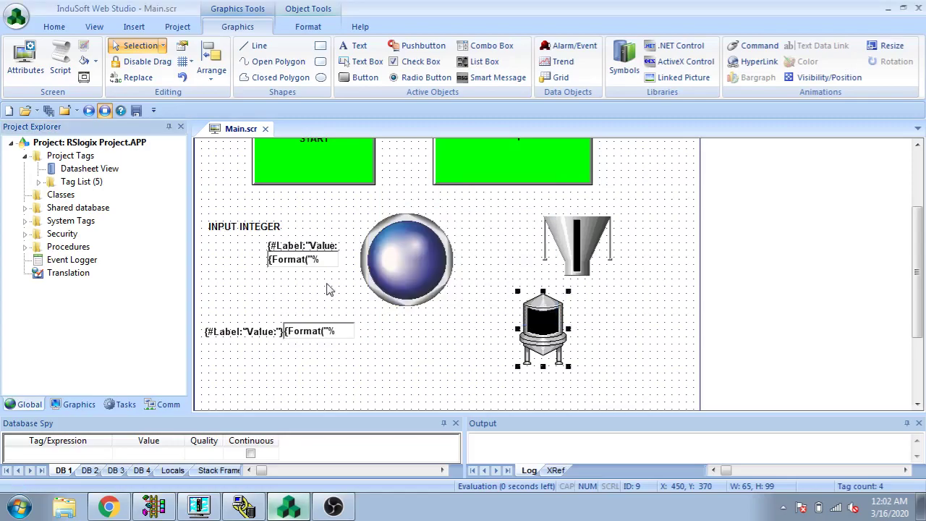
# Add inputfloat as a Real-type tag.
pyautogui.rightClick(94, 184)
pyautogui.click(130, 193)
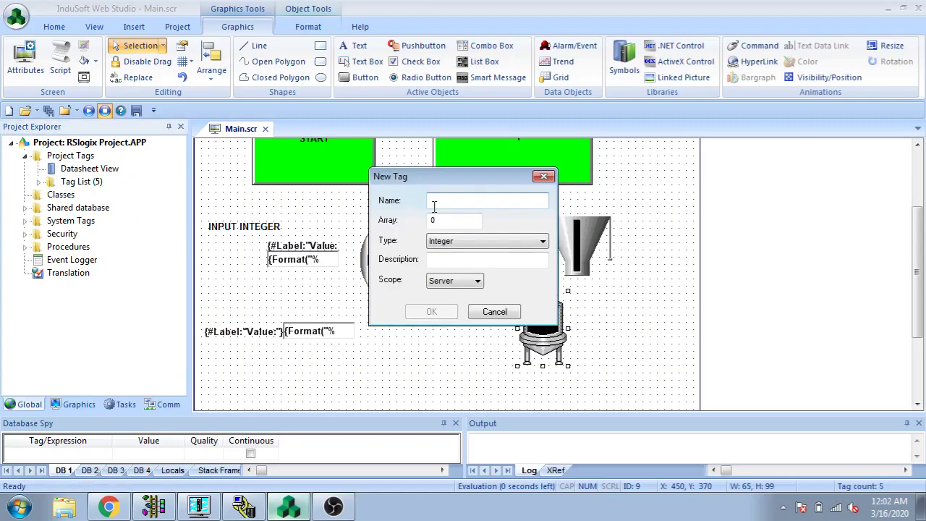
pyautogui.write('inputfloat')
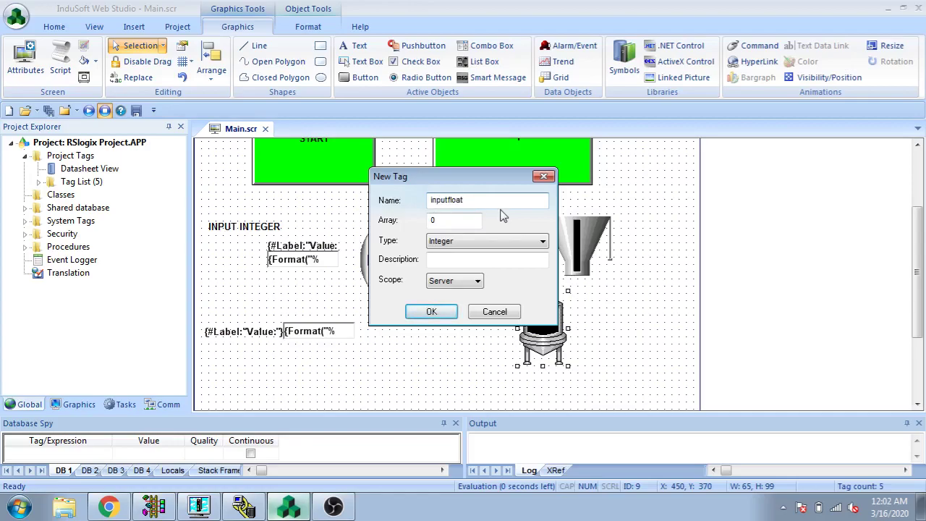
pyautogui.click(492, 241)
pyautogui.click(477, 271)
pyautogui.click(446, 313)
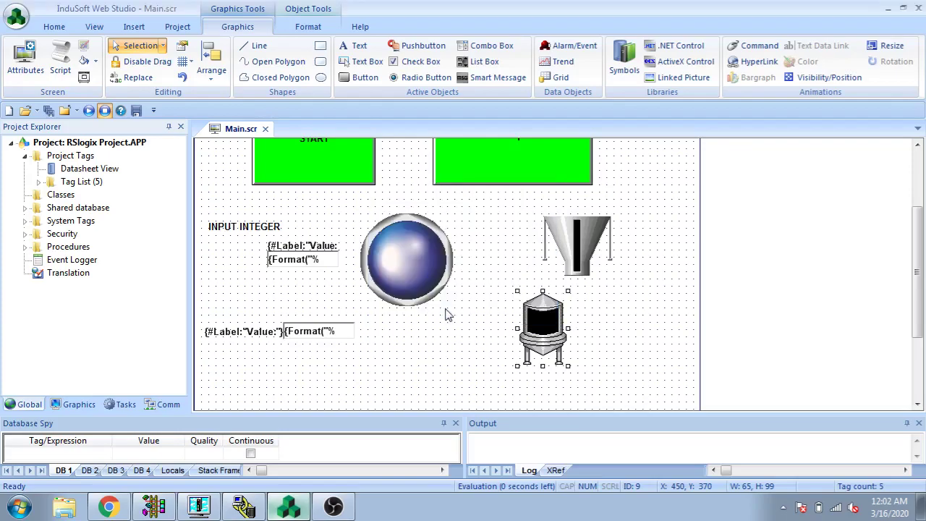
# Add outputfloat as a Real-type tag.
pyautogui.rightClick(93, 184)
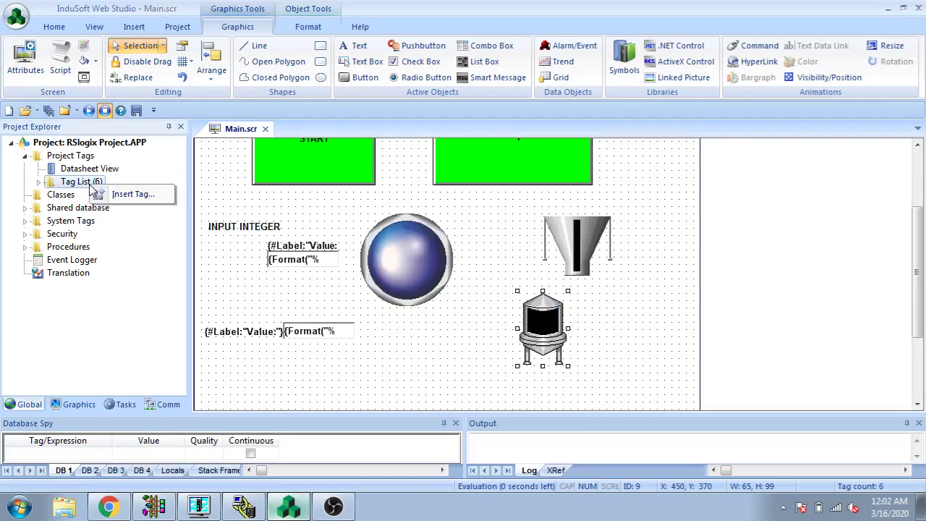
pyautogui.click(141, 191)
pyautogui.write('outputfloat')
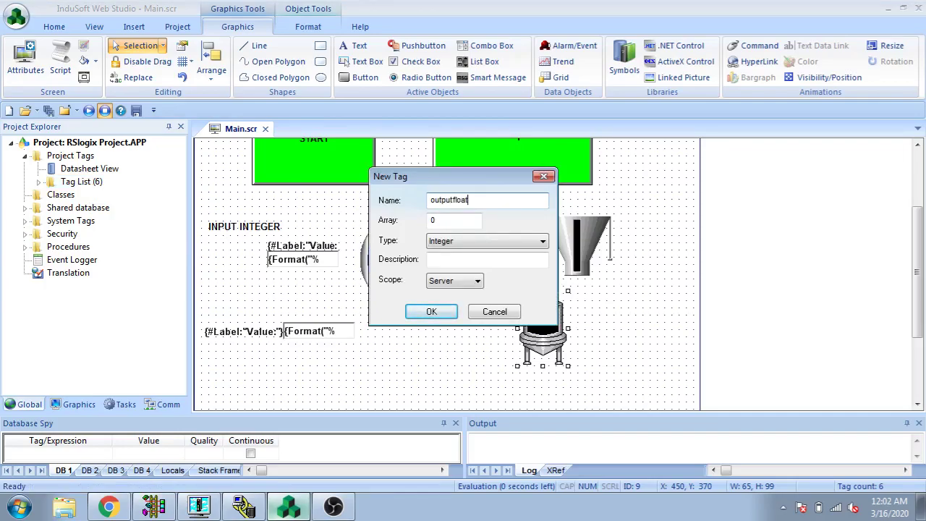
pyautogui.click(460, 244)
pyautogui.click(460, 270)
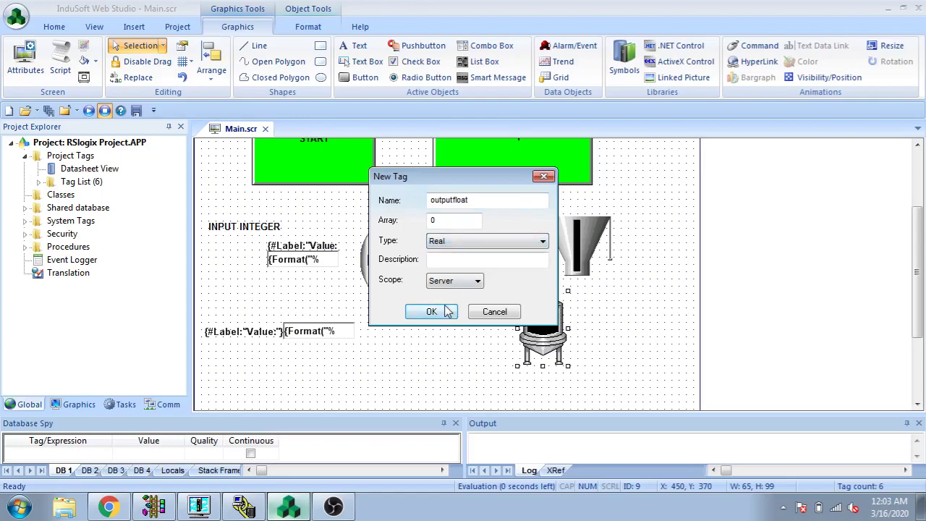
pyautogui.click(431, 311)
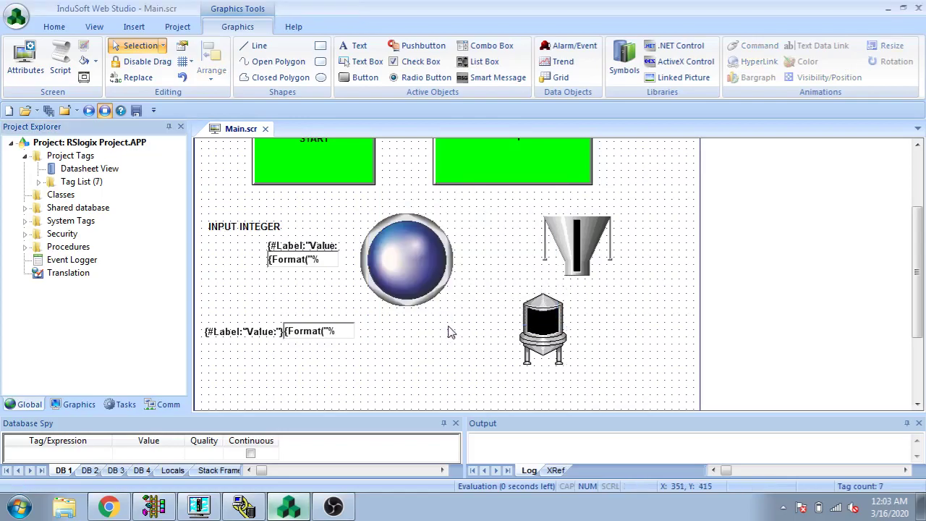
# Open the ABKE main driver sheet from the communication drivers tree.
pyautogui.click(167, 405)
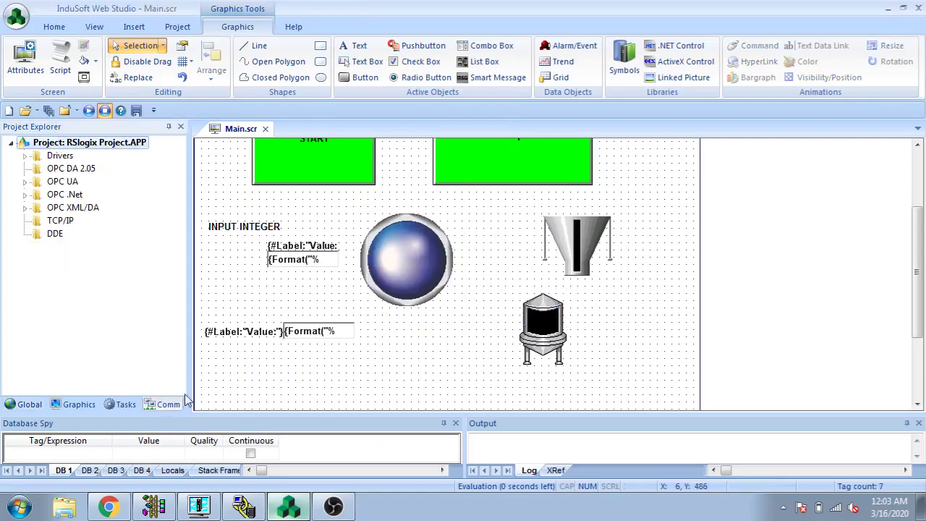
pyautogui.click(25, 156)
pyautogui.click(42, 180)
pyautogui.click(39, 169)
pyautogui.doubleClick(108, 181)
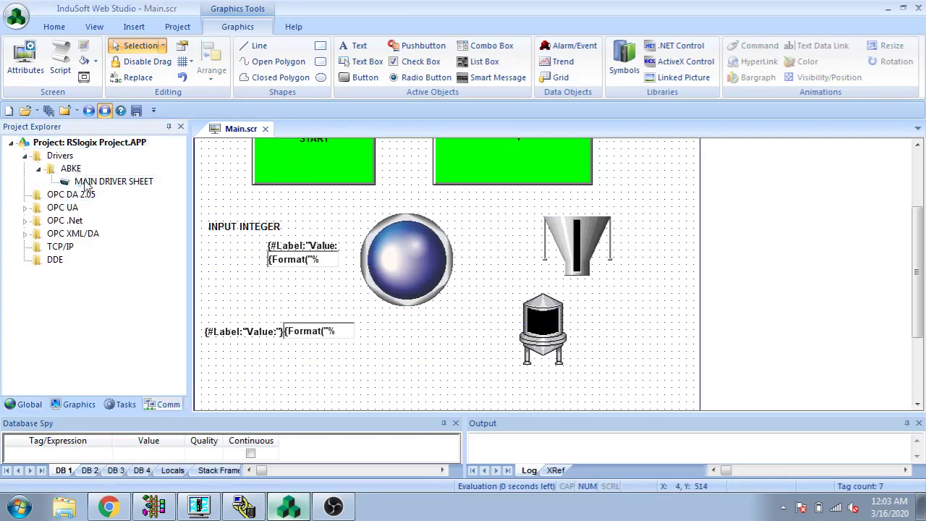
# Assign INPUTINTEGER to row 4 and outputinteger to row 5.
pyautogui.doubleClick(291, 371)
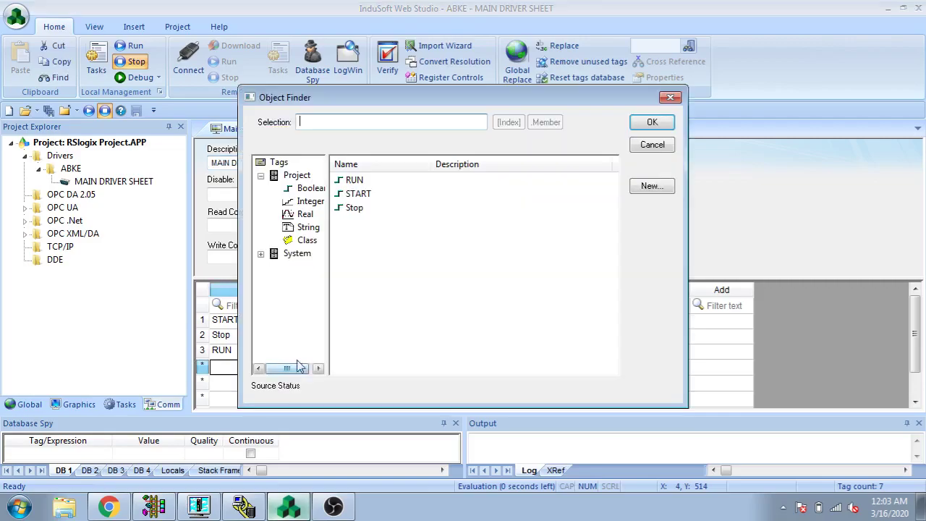
pyautogui.click(305, 215)
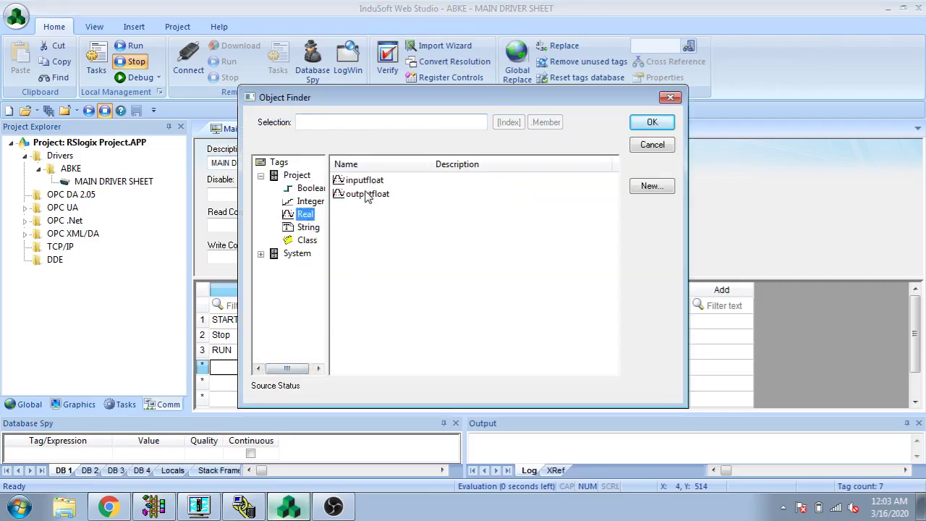
pyautogui.click(311, 201)
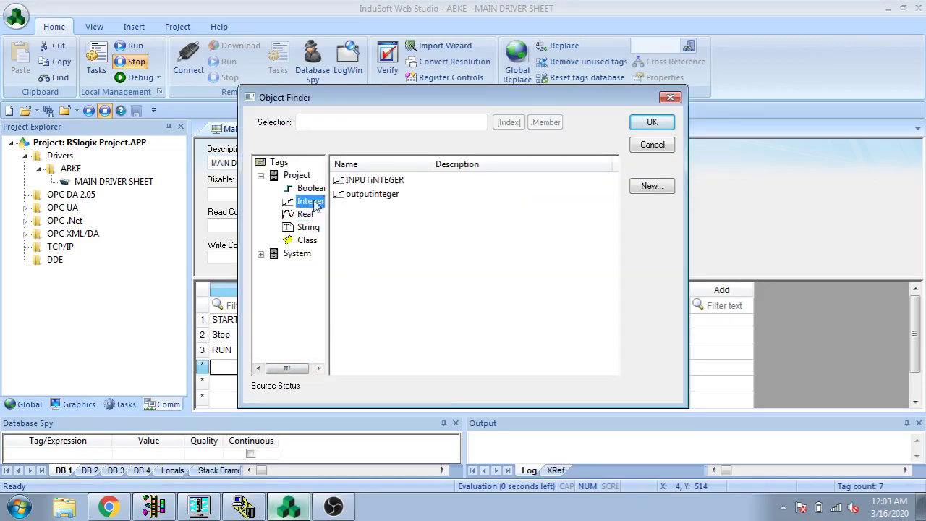
pyautogui.doubleClick(369, 182)
pyautogui.doubleClick(296, 381)
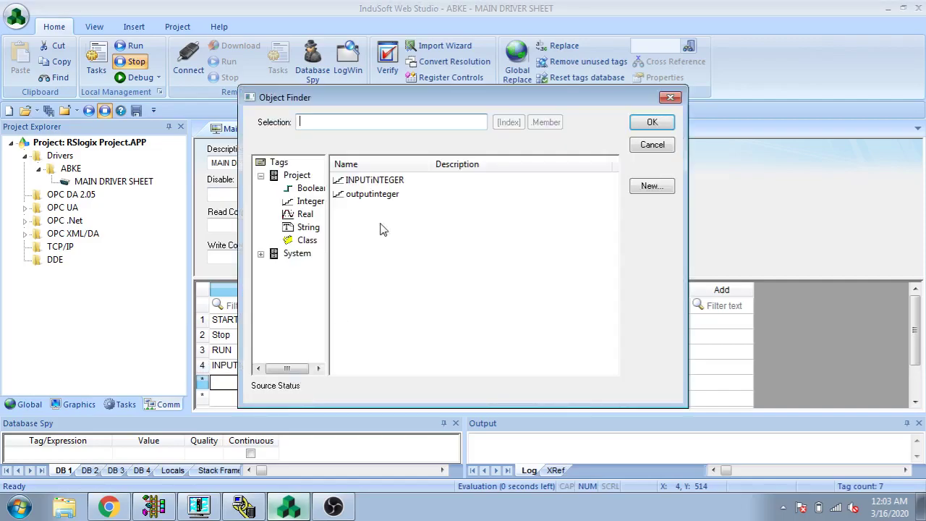
pyautogui.doubleClick(391, 195)
# Assign inputfloat to row 6 and outputfloat to row 7.
pyautogui.doubleClick(310, 398)
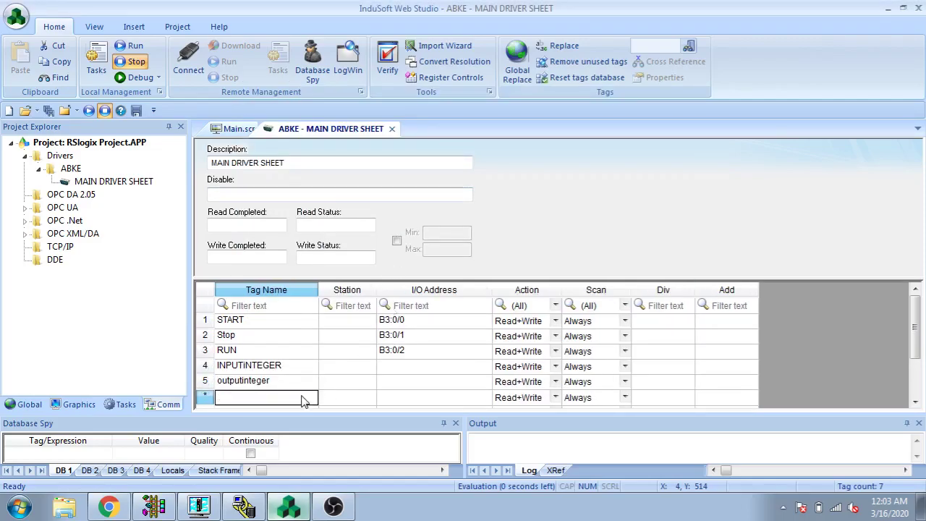
pyautogui.click(305, 214)
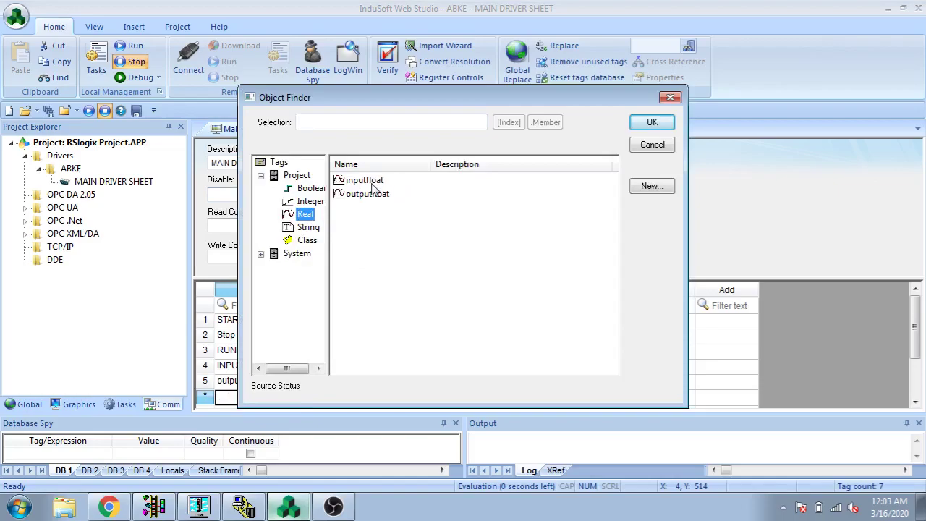
pyautogui.doubleClick(370, 185)
pyautogui.click(304, 410)
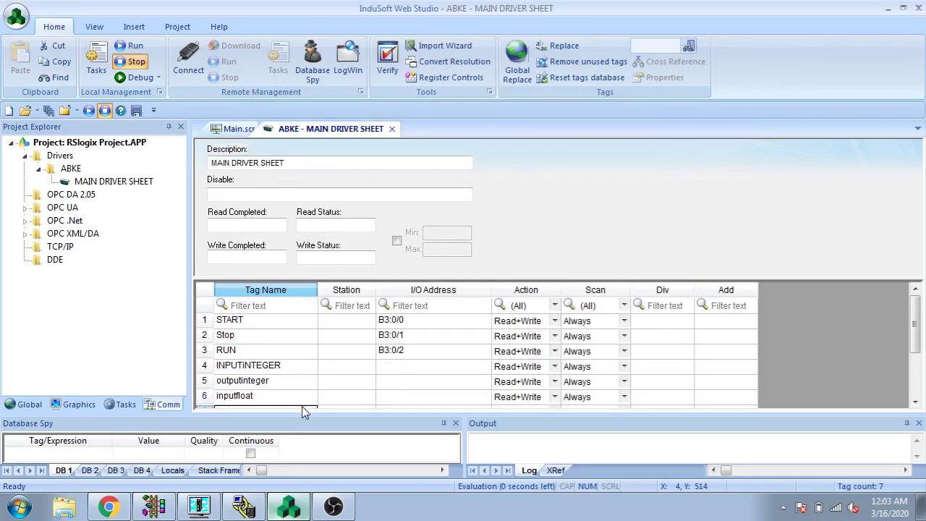
pyautogui.doubleClick(303, 409)
pyautogui.doubleClick(370, 194)
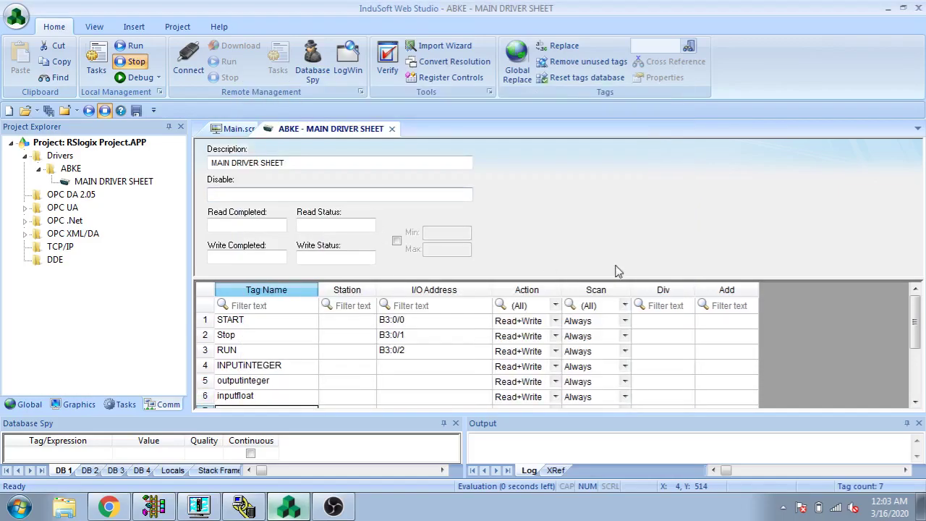
pyautogui.scroll(-1, 915, 326)
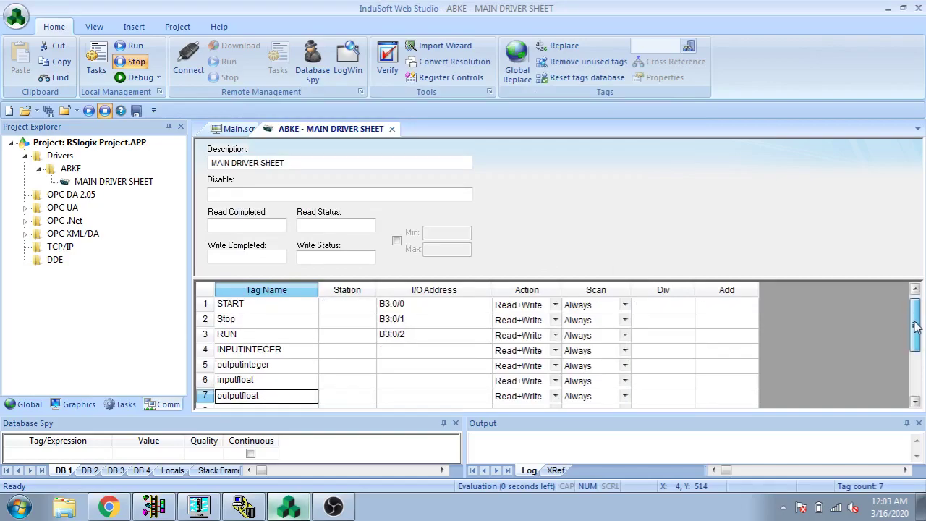
pyautogui.click(171, 510)
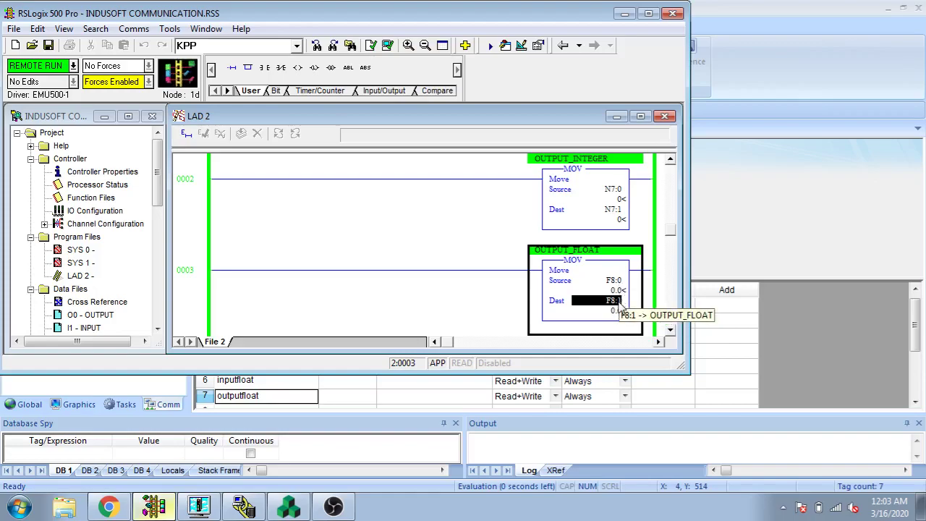
# Return from RSLogix to the driver sheet and enter N7:0 as INPUTINTEGER's I/O address.
pyautogui.click(168, 506)
pyautogui.doubleClick(401, 351)
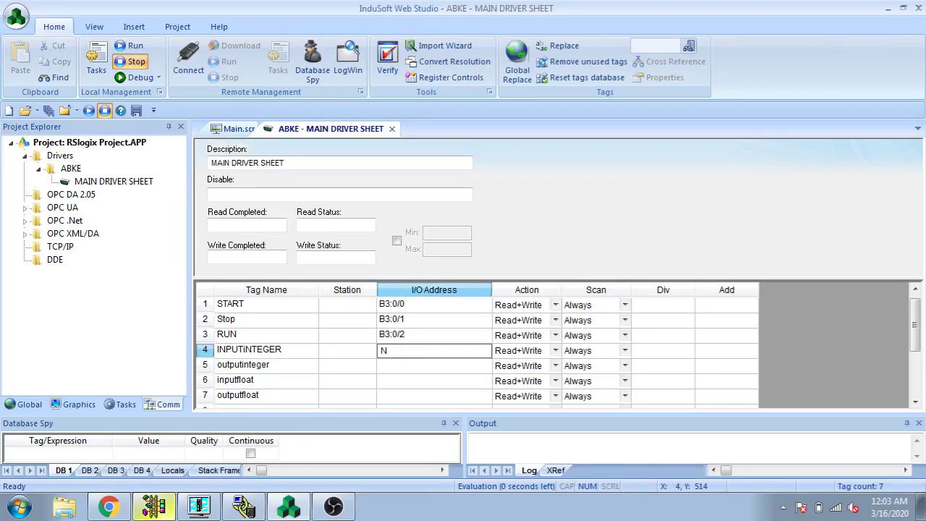
# Enter I/O addresses N7:1 for outputinteger, F8:0 for inputfloat and F8:F0 for outputfloat.
pyautogui.click(401, 366)
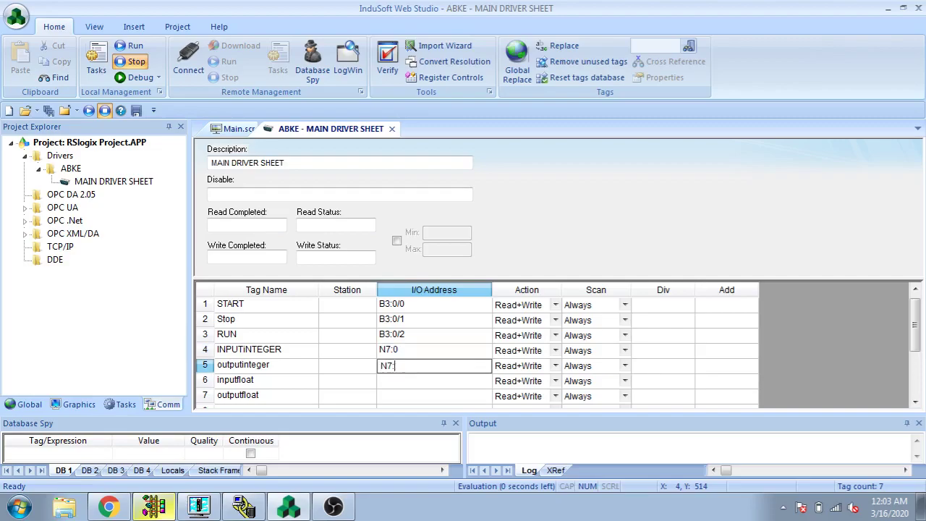
pyautogui.click(405, 381)
pyautogui.write('F8:0')
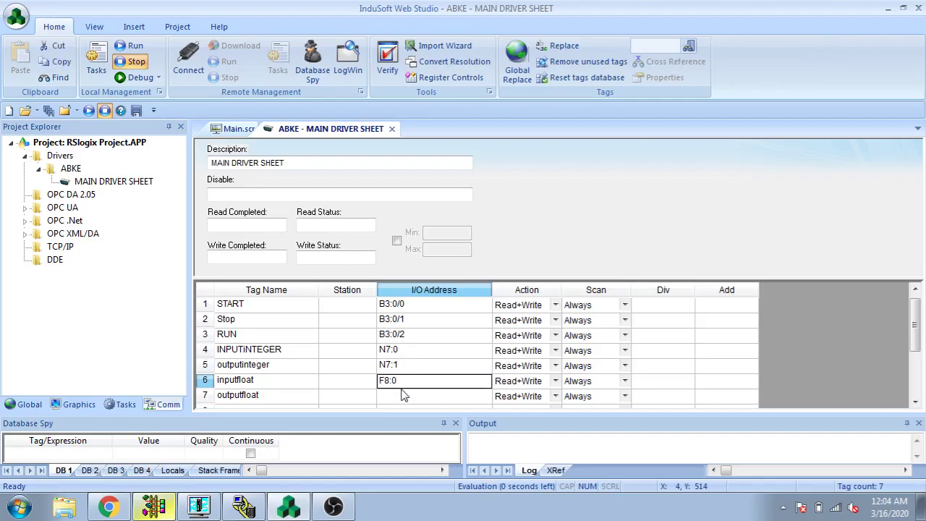
pyautogui.click(403, 396)
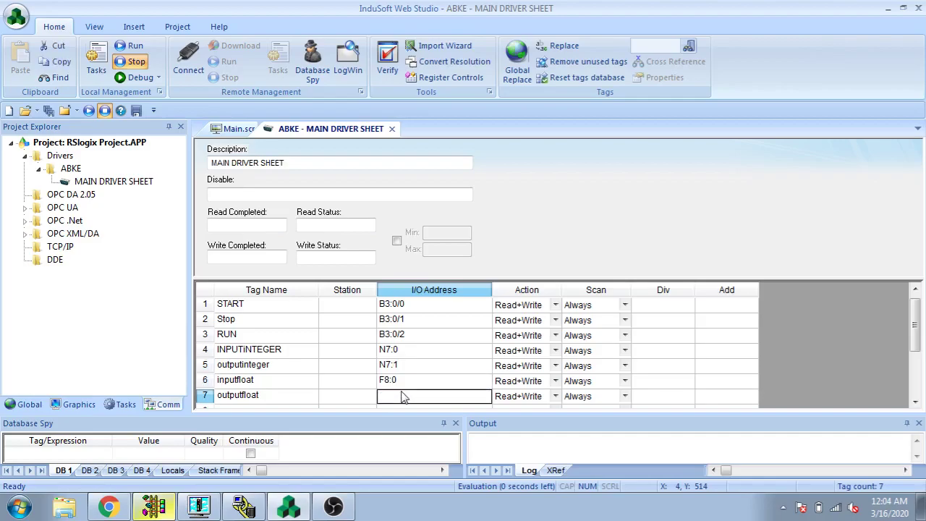
pyautogui.write('F8:F0')
pyautogui.press('Up')
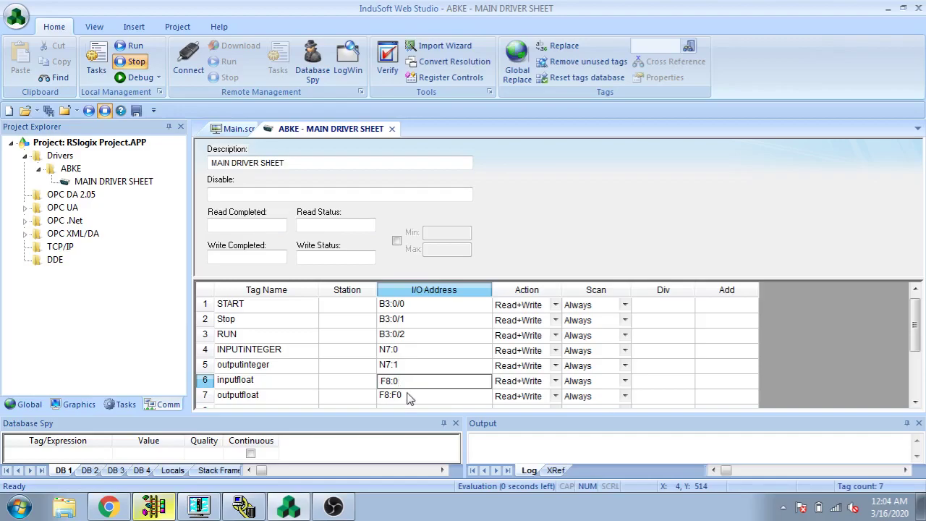
pyautogui.click(407, 396)
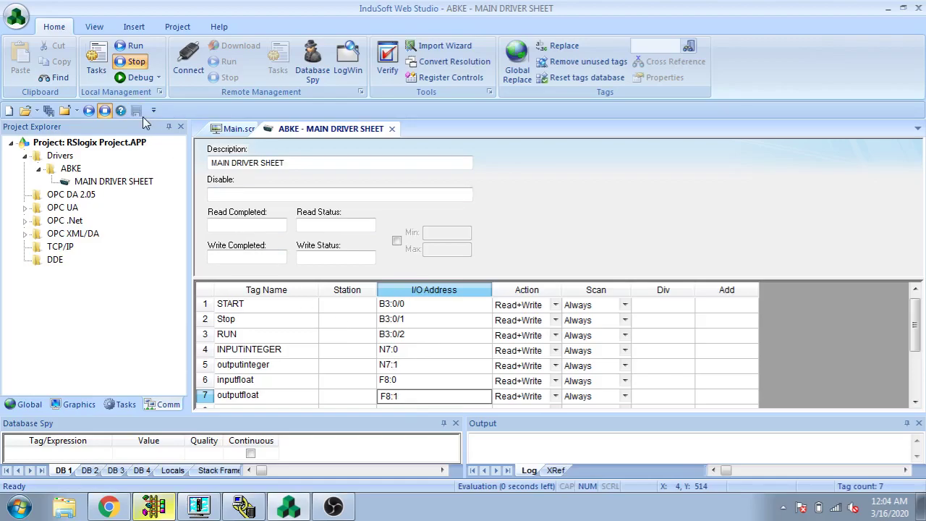
# Save and close the driver sheet, and link the upper value field's TagName to INPUTINTEGER.
pyautogui.click(391, 129)
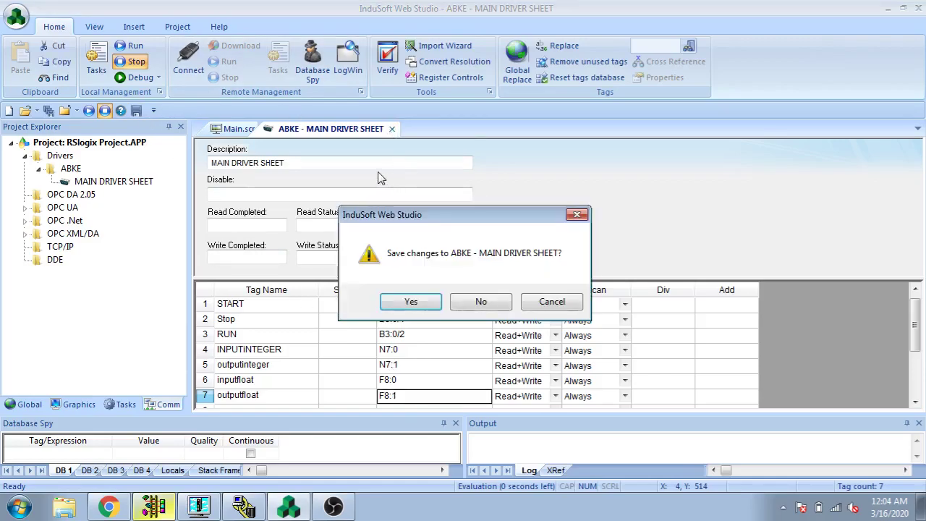
pyautogui.click(433, 305)
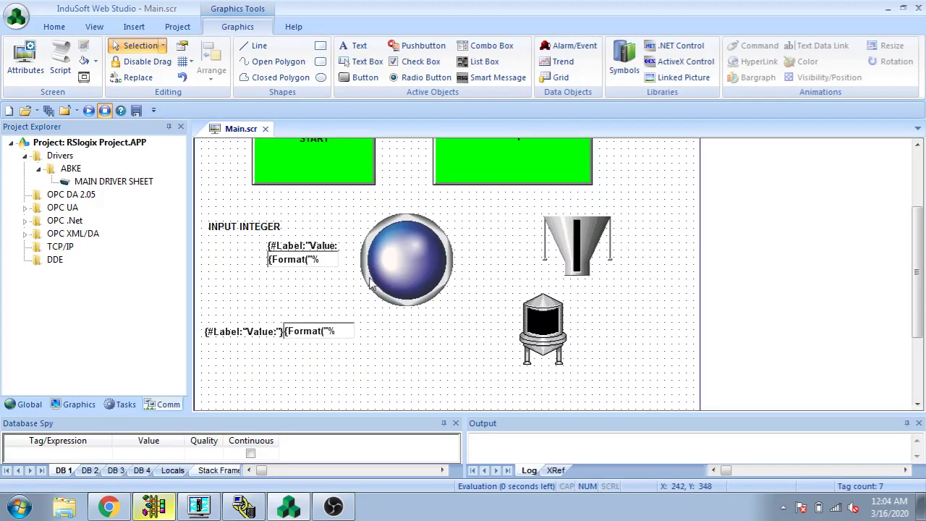
pyautogui.doubleClick(314, 267)
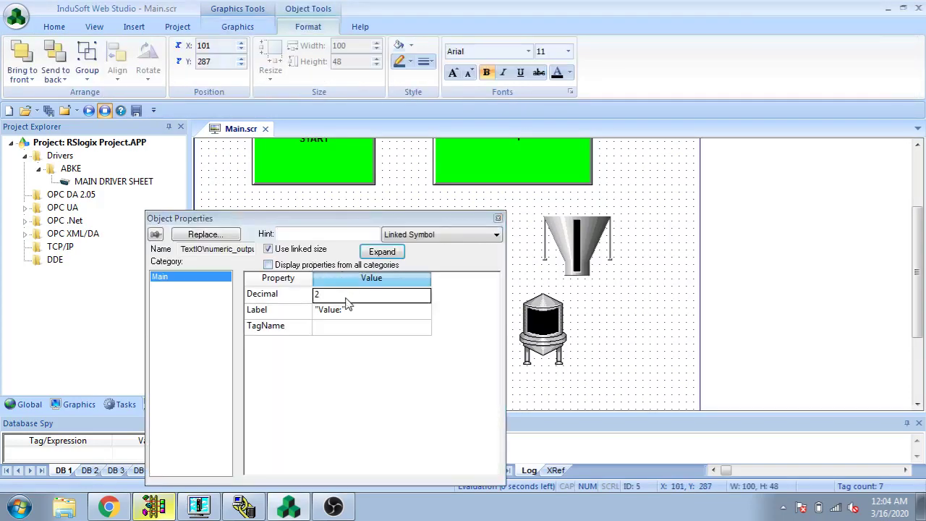
pyautogui.doubleClick(346, 300)
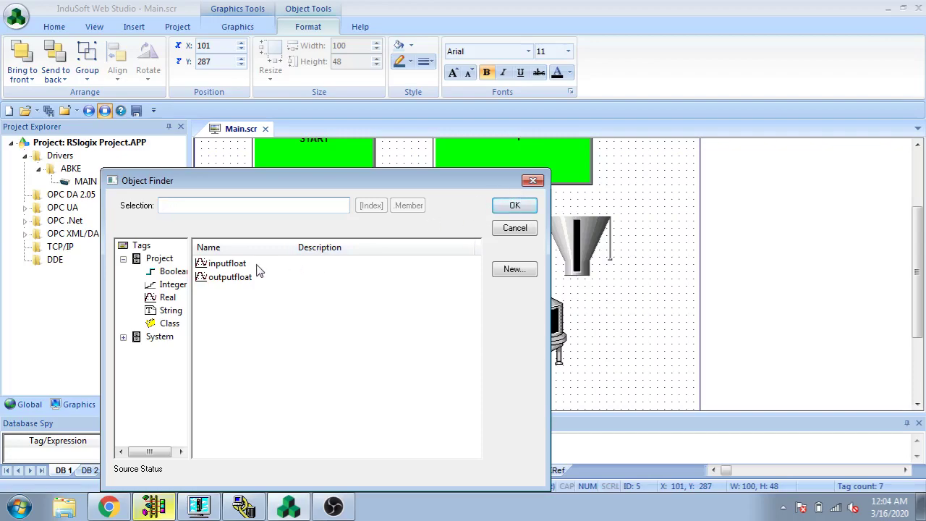
pyautogui.click(173, 285)
pyautogui.doubleClick(244, 265)
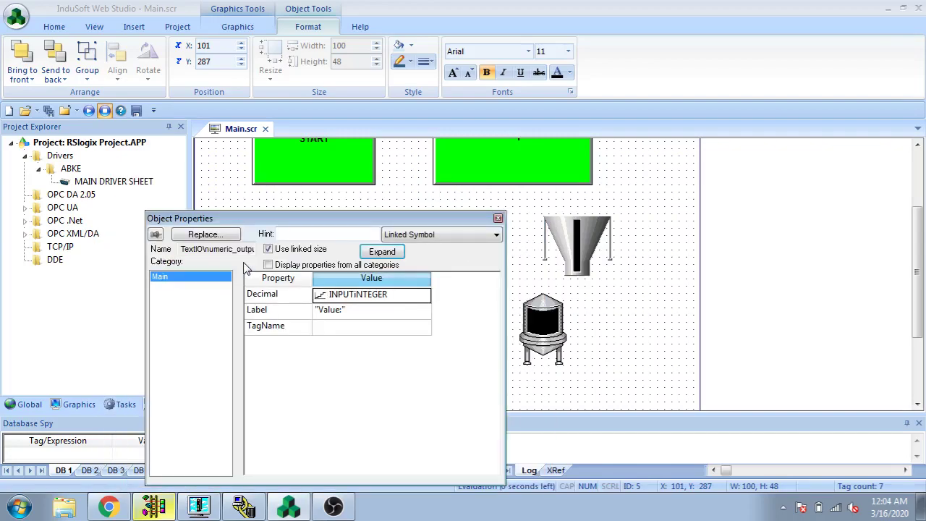
pyautogui.doubleClick(346, 321)
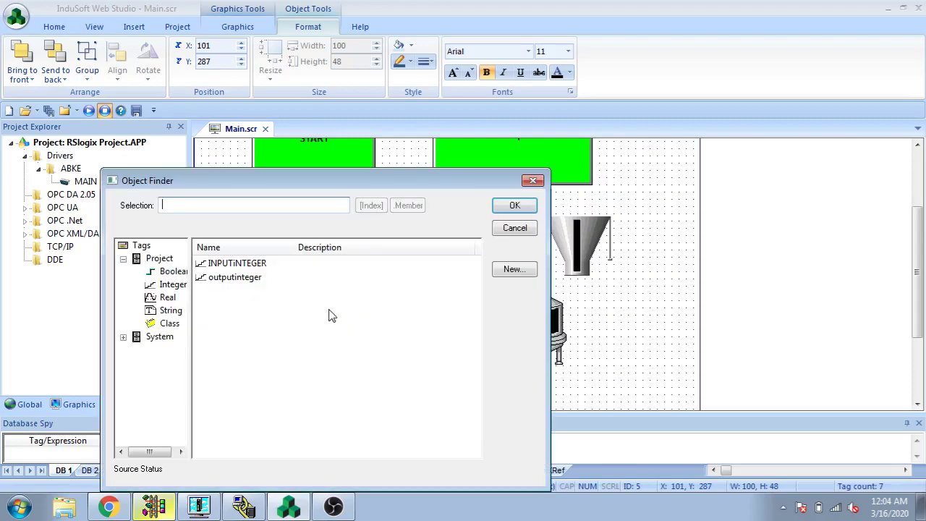
pyautogui.click(533, 181)
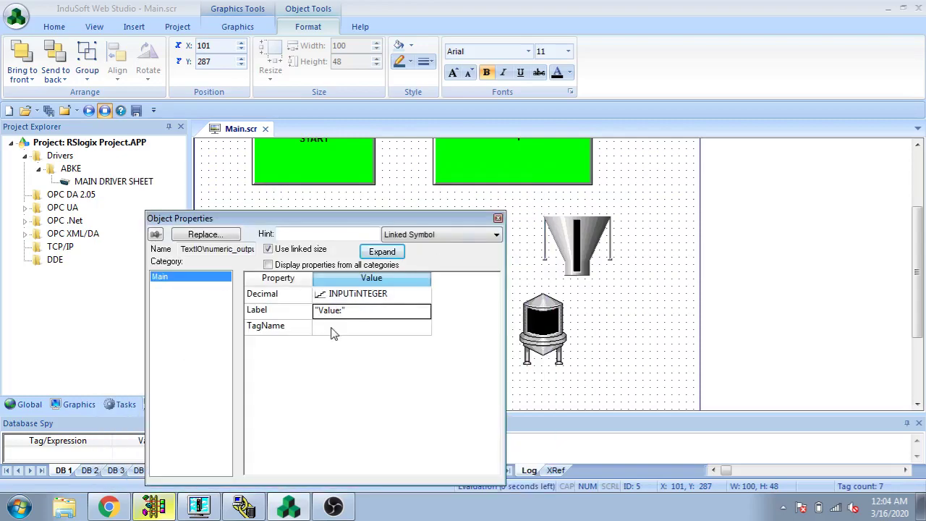
pyautogui.doubleClick(370, 292)
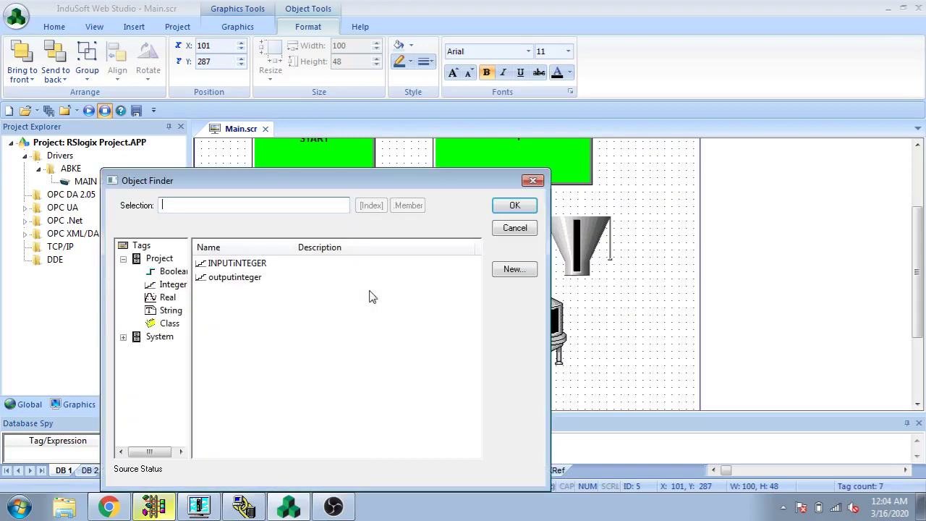
pyautogui.click(533, 180)
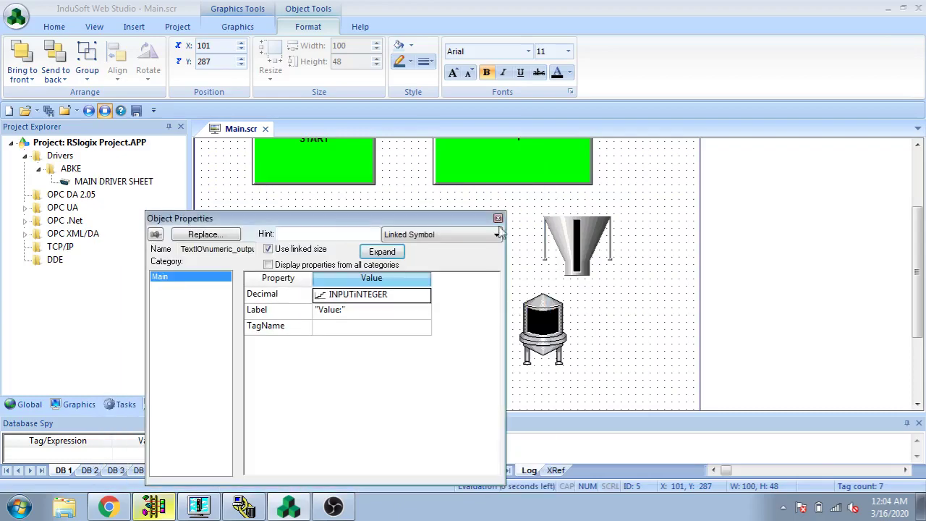
pyautogui.doubleClick(370, 333)
pyautogui.doubleClick(262, 263)
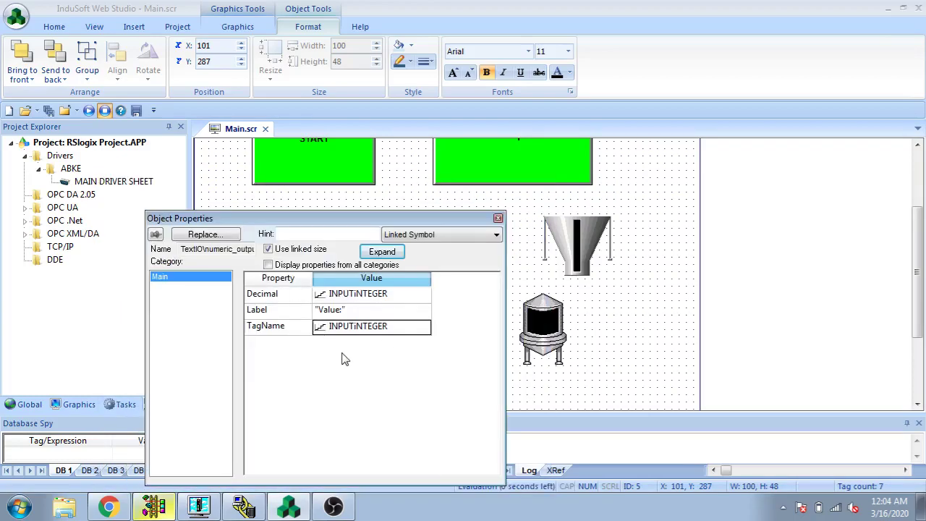
# Change the Decimal property back to a plain value of 0.
pyautogui.click(354, 294)
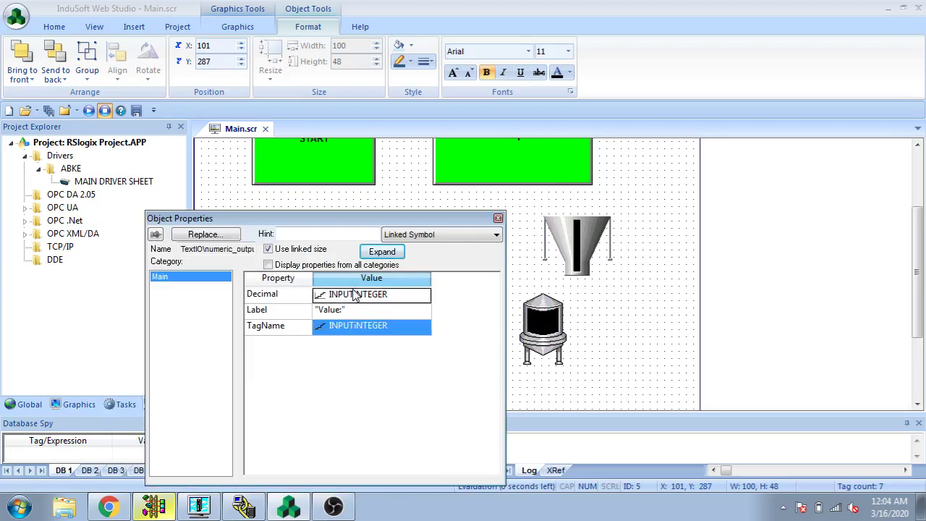
pyautogui.click(353, 298)
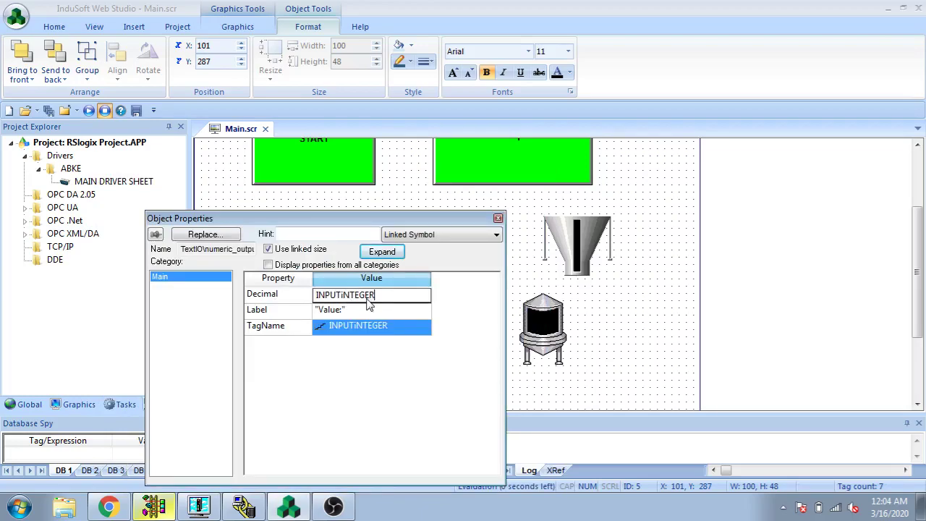
pyautogui.press('BackSpace')
pyautogui.press('BackSpace')
pyautogui.press('BackSpace')
pyautogui.press('BackSpace')
pyautogui.press('BackSpace')
pyautogui.press('BackSpace')
pyautogui.press('BackSpace')
pyautogui.press('BackSpace')
pyautogui.press('BackSpace')
pyautogui.press('BackSpace')
pyautogui.press('BackSpace')
pyautogui.press('BackSpace')
# Edit the Label to inputinteger, removing the colon after Invalid name errors.
pyautogui.click(366, 312)
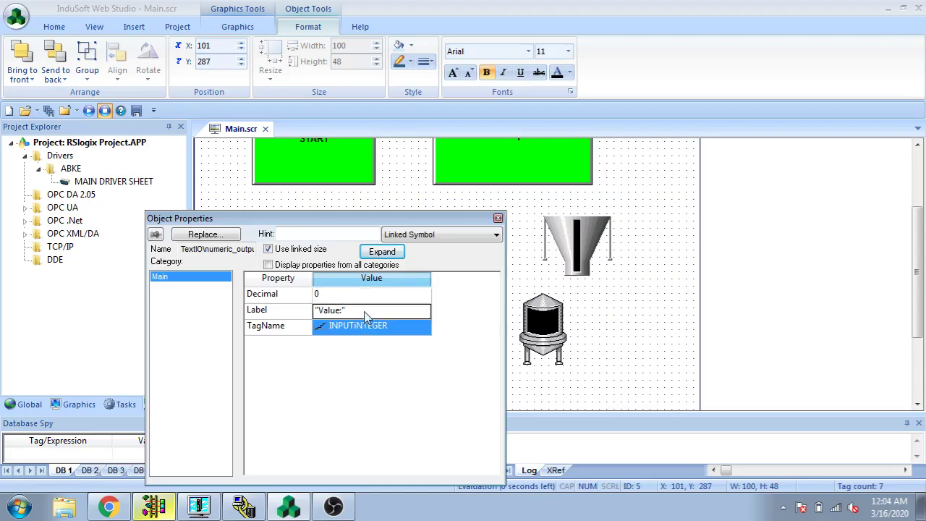
pyautogui.click(346, 311)
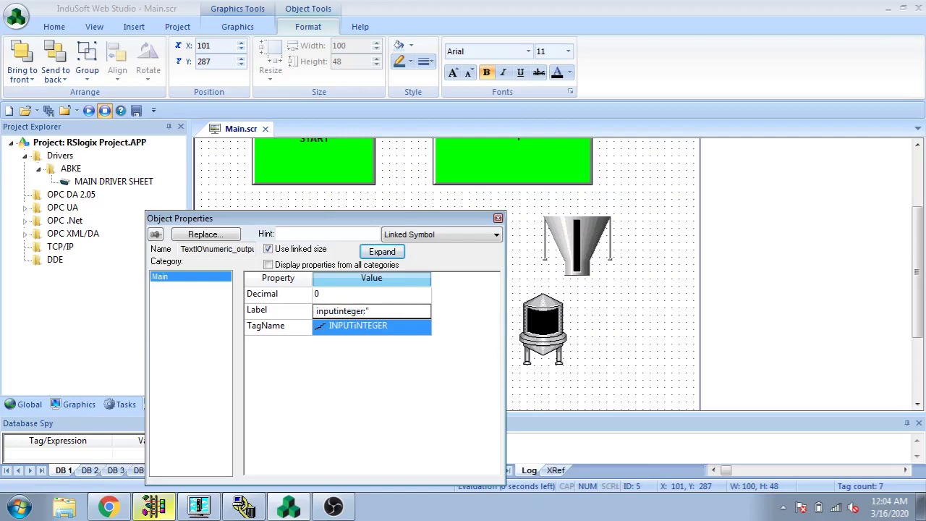
pyautogui.press('Return')
pyautogui.click(471, 305)
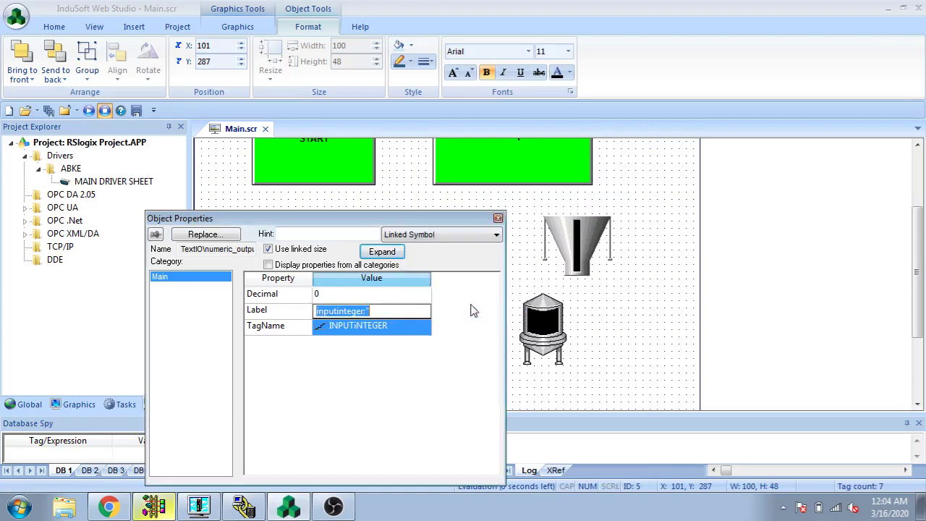
pyautogui.click(369, 316)
pyautogui.press('BackSpace')
pyautogui.press('Return')
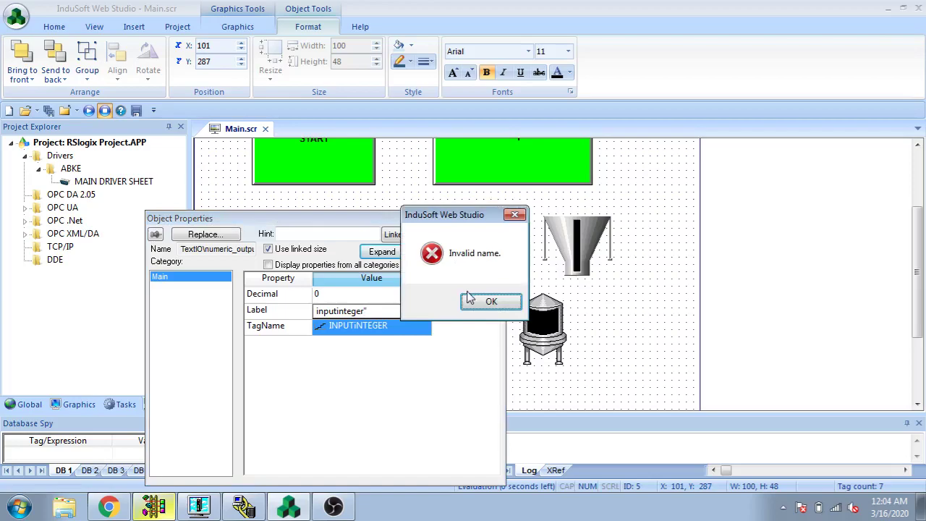
pyautogui.click(491, 301)
pyautogui.click(316, 312)
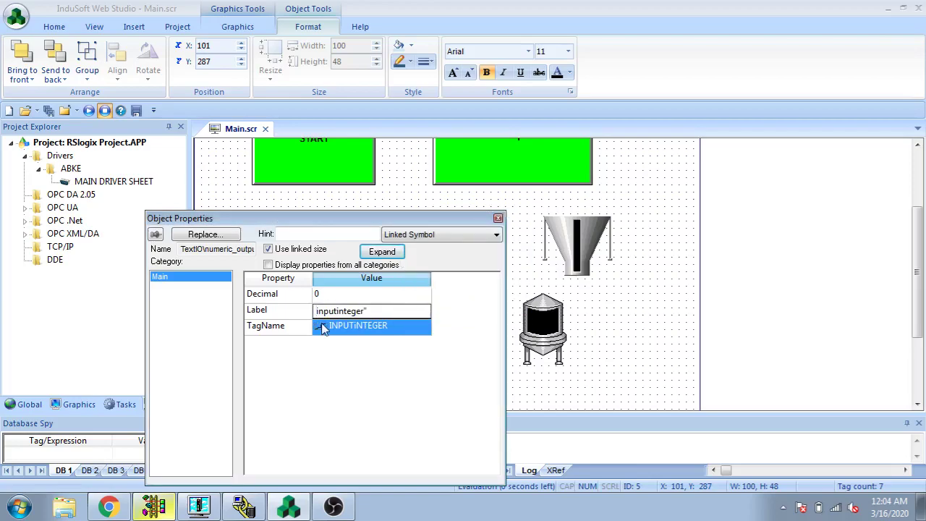
pyautogui.write('"')
pyautogui.click(324, 328)
# Review the property values and close the upper value field's properties.
pyautogui.click(363, 311)
pyautogui.click(348, 292)
pyautogui.click(349, 312)
pyautogui.click(351, 326)
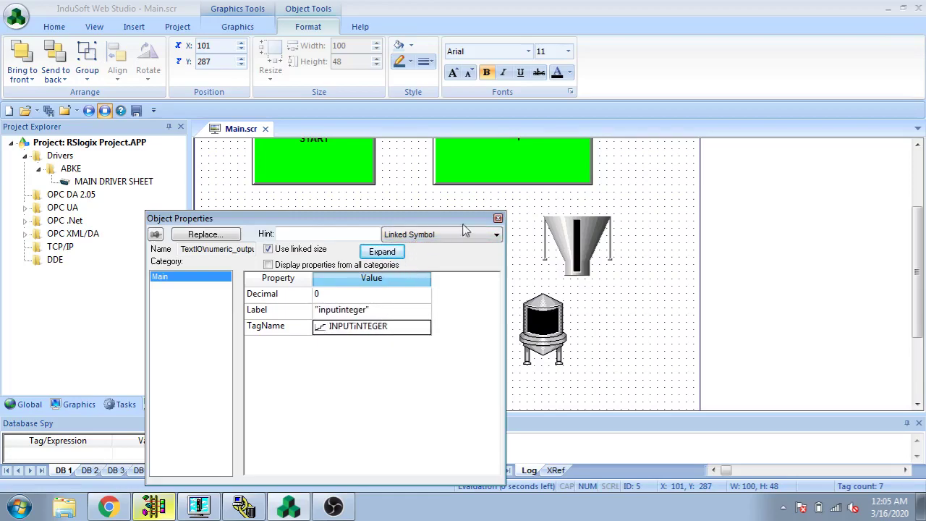
pyautogui.click(497, 218)
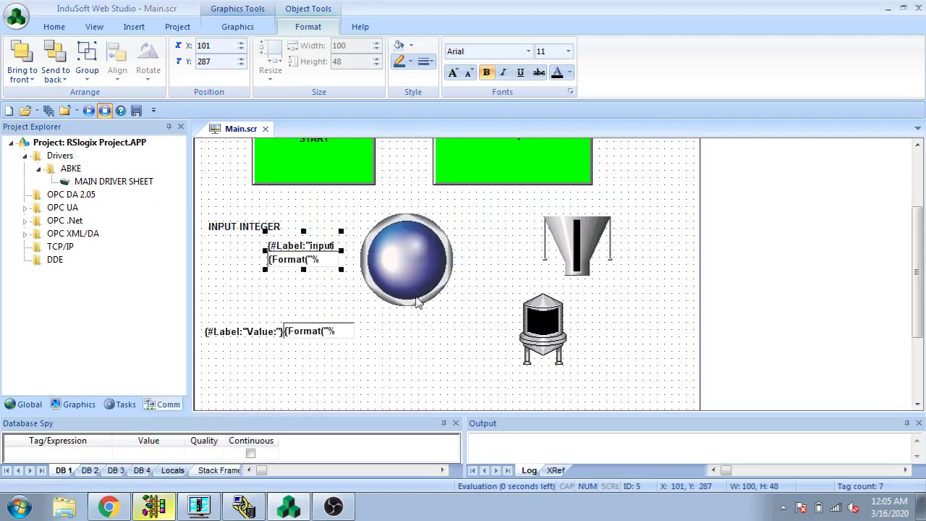
# Link the lower value field's TagName to the Real tag inputfloat.
pyautogui.doubleClick(343, 334)
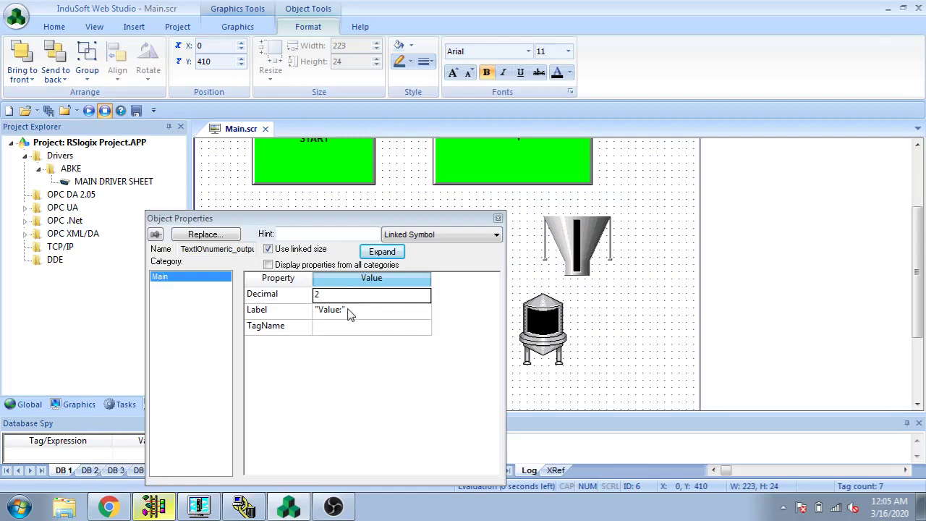
pyautogui.doubleClick(348, 309)
pyautogui.click(515, 205)
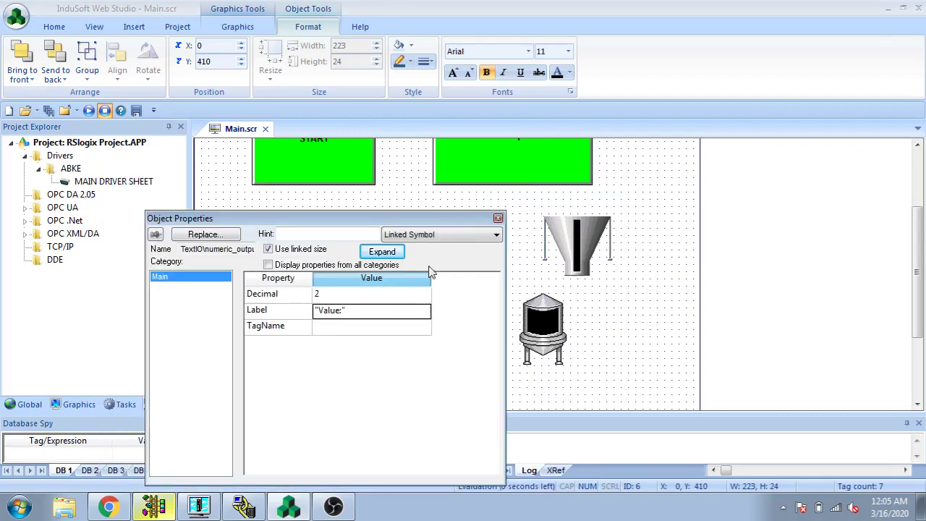
pyautogui.doubleClick(383, 332)
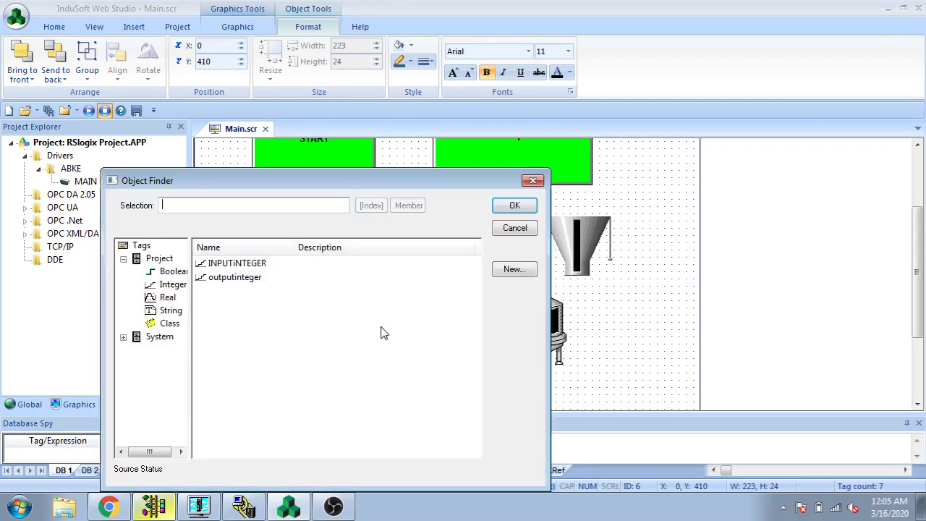
pyautogui.click(172, 303)
pyautogui.doubleClick(239, 263)
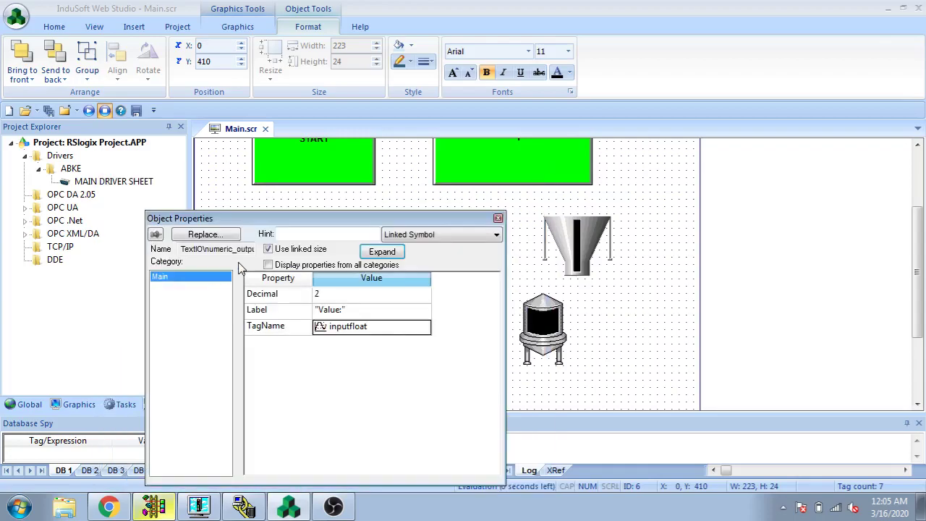
# Set the lower value field's Label to 'INputreal:'.
pyautogui.click(338, 312)
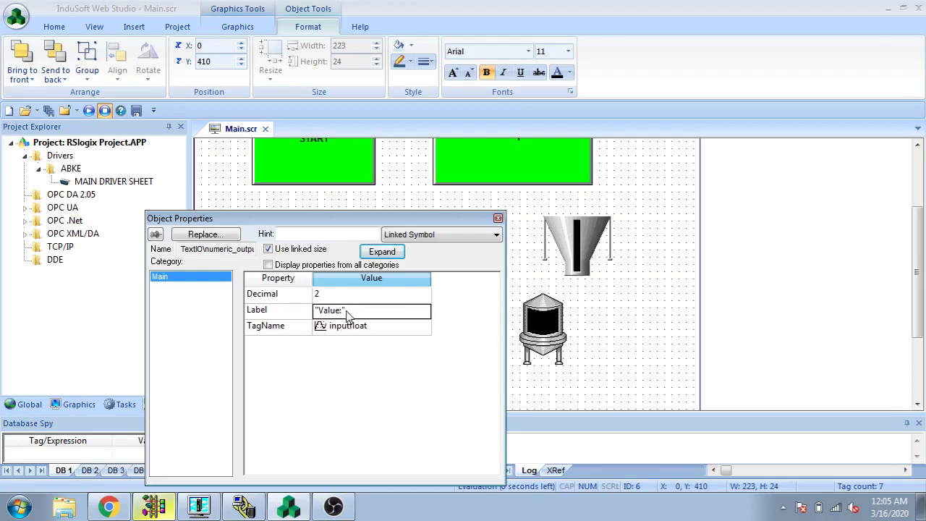
pyautogui.click(347, 329)
pyautogui.click(341, 315)
pyautogui.click(338, 314)
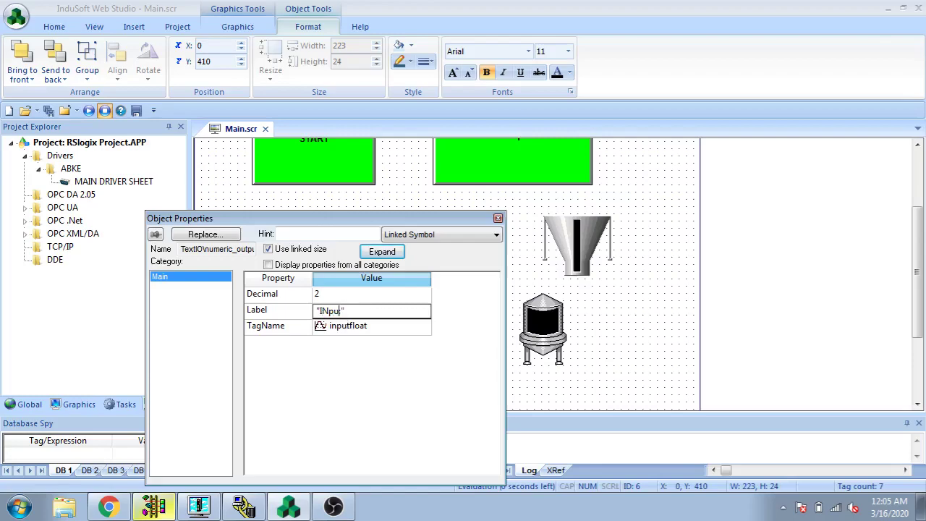
pyautogui.write('INputreal:')
# Link the hopper's TagLevel to the outputinteger tag.
pyautogui.click(497, 218)
pyautogui.doubleClick(575, 248)
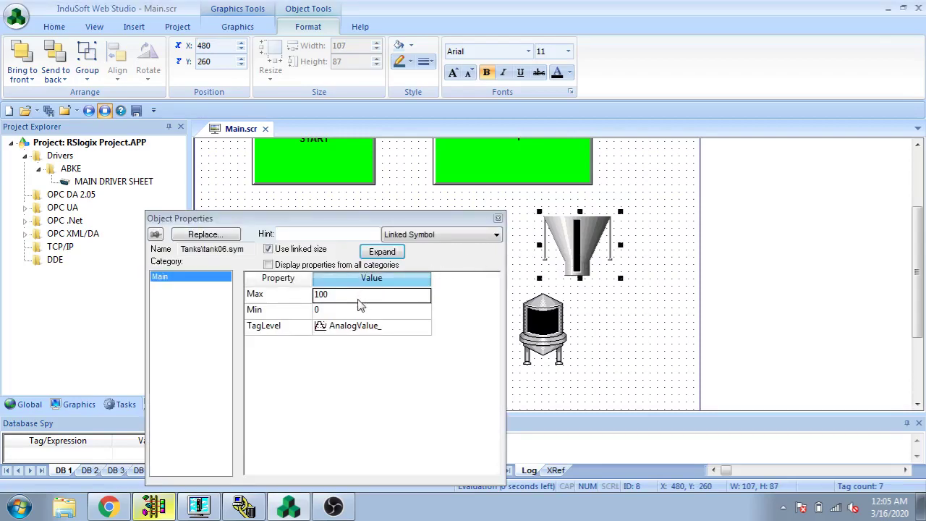
pyautogui.doubleClick(360, 327)
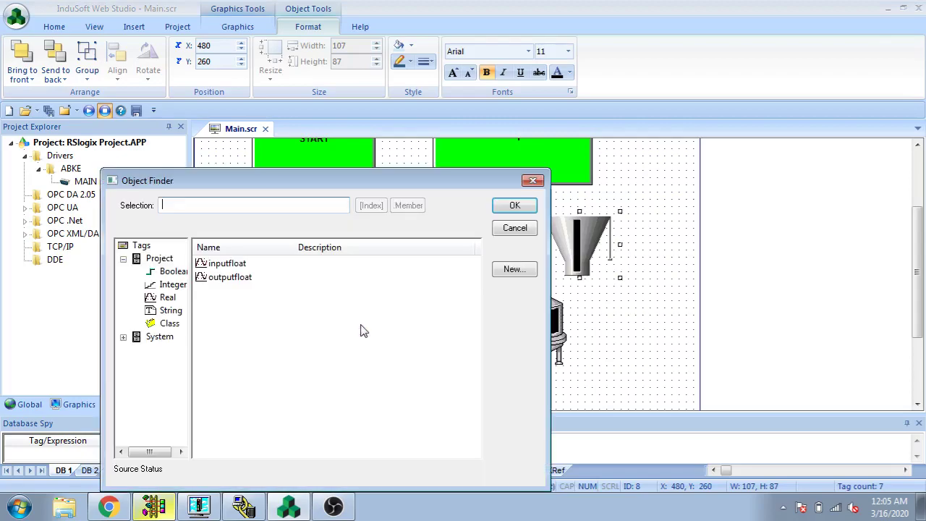
pyautogui.click(172, 284)
pyautogui.doubleClick(233, 278)
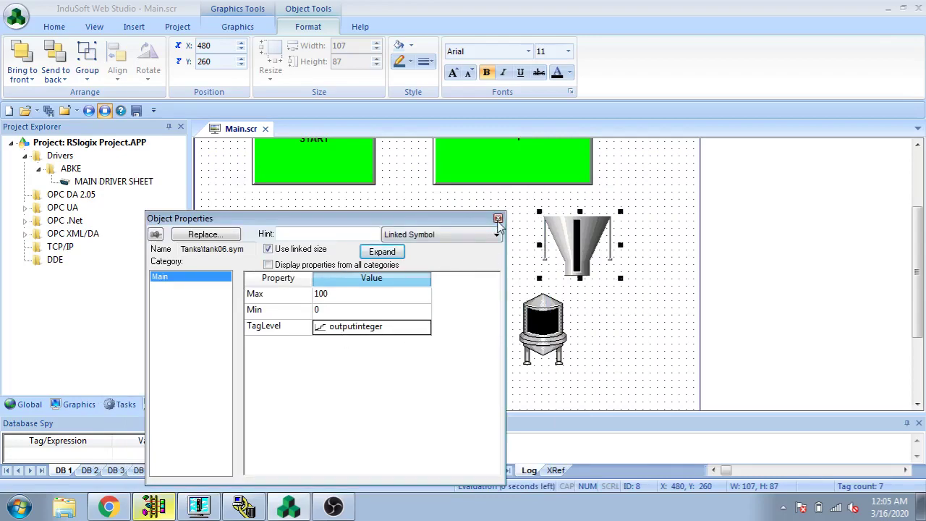
pyautogui.click(498, 218)
# Link the vessel tank's TagLevel to the outputfloat tag.
pyautogui.click(550, 336)
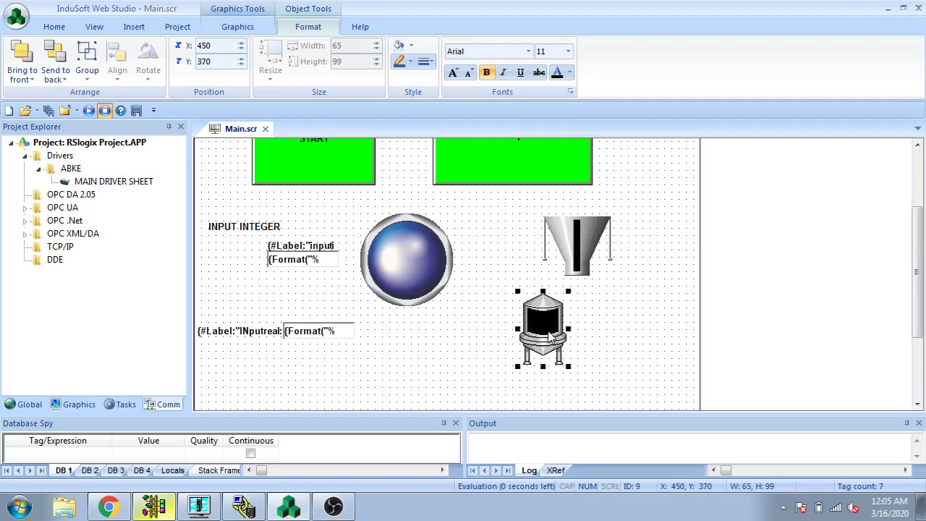
pyautogui.doubleClick(549, 336)
pyautogui.doubleClick(382, 331)
pyautogui.click(167, 297)
pyautogui.doubleClick(243, 277)
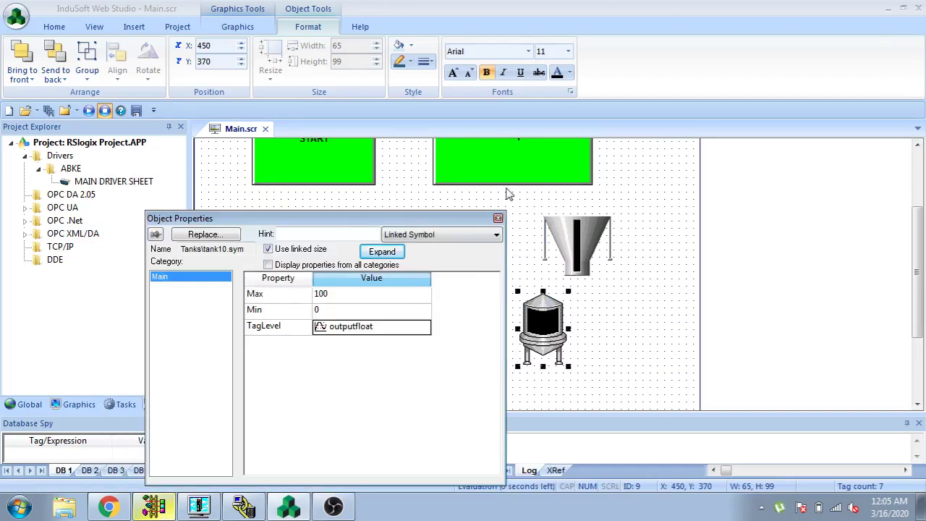
pyautogui.click(498, 218)
pyautogui.click(481, 332)
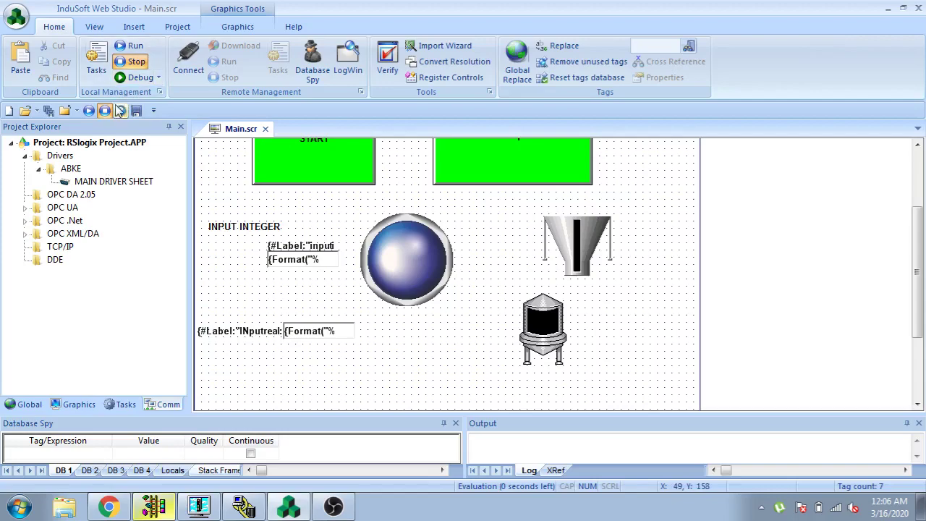
# Place the text_output1 symbol from System Symbols > TextIO onto Main.scr.
pyautogui.click(75, 404)
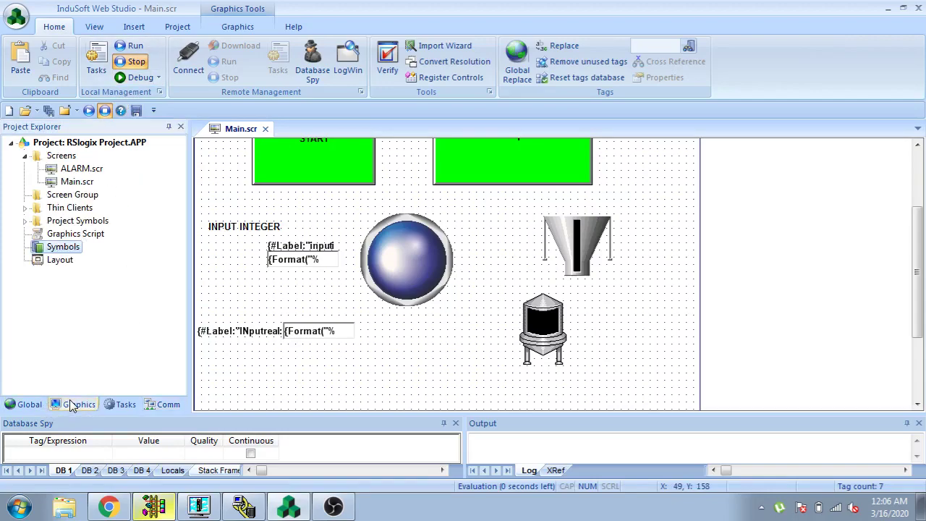
pyautogui.doubleClick(63, 248)
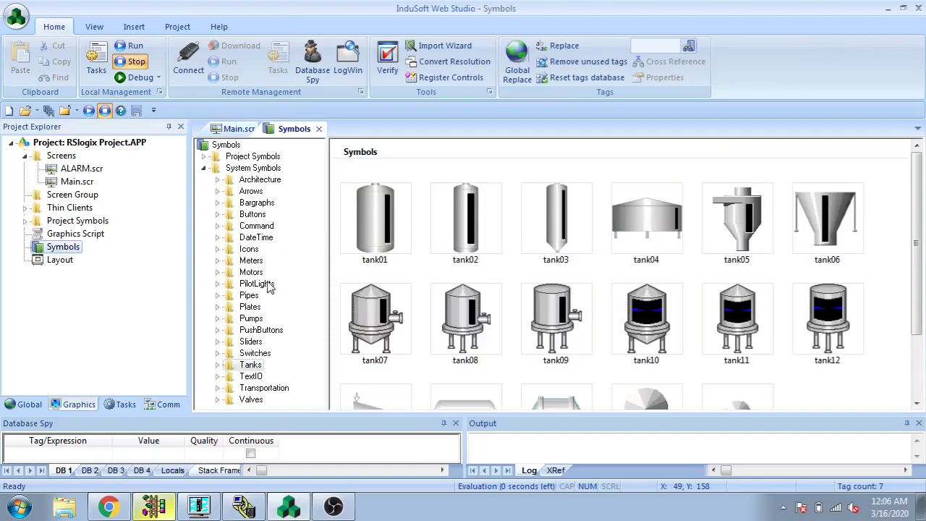
pyautogui.click(253, 260)
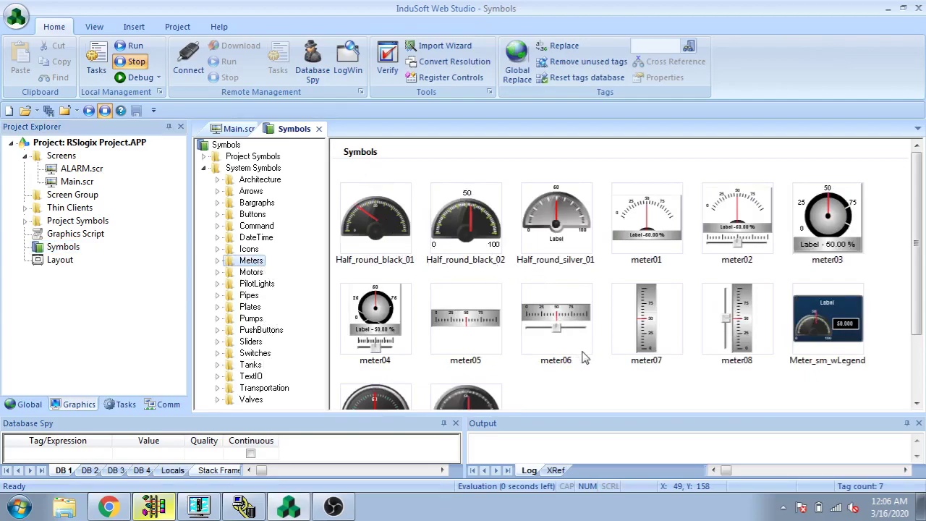
pyautogui.click(256, 237)
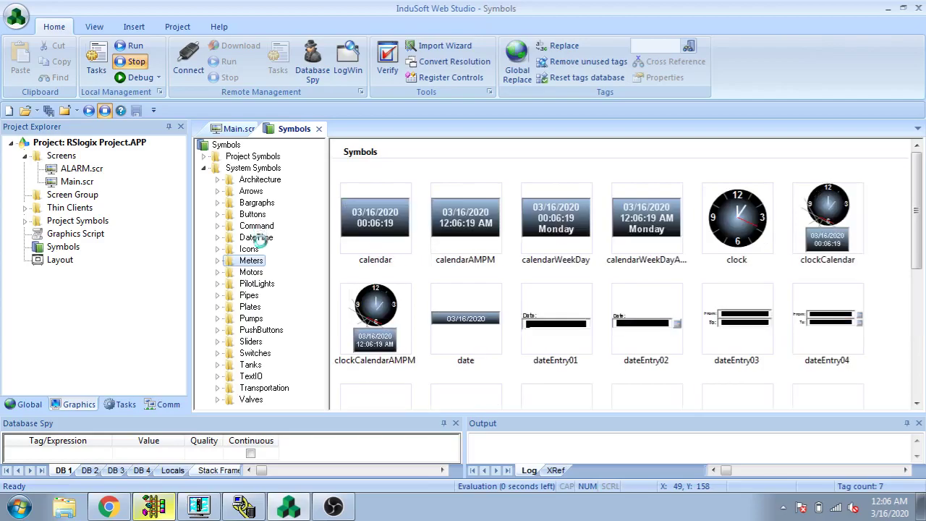
pyautogui.click(263, 228)
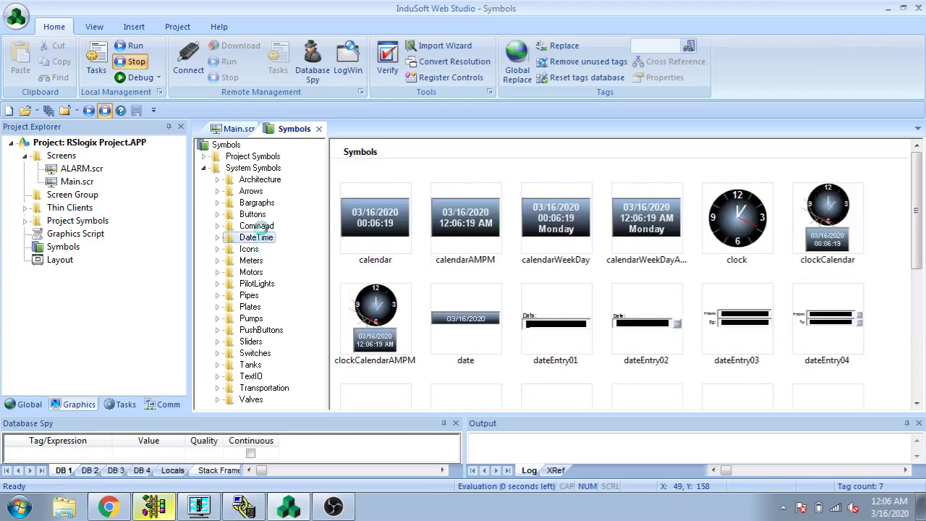
pyautogui.click(253, 214)
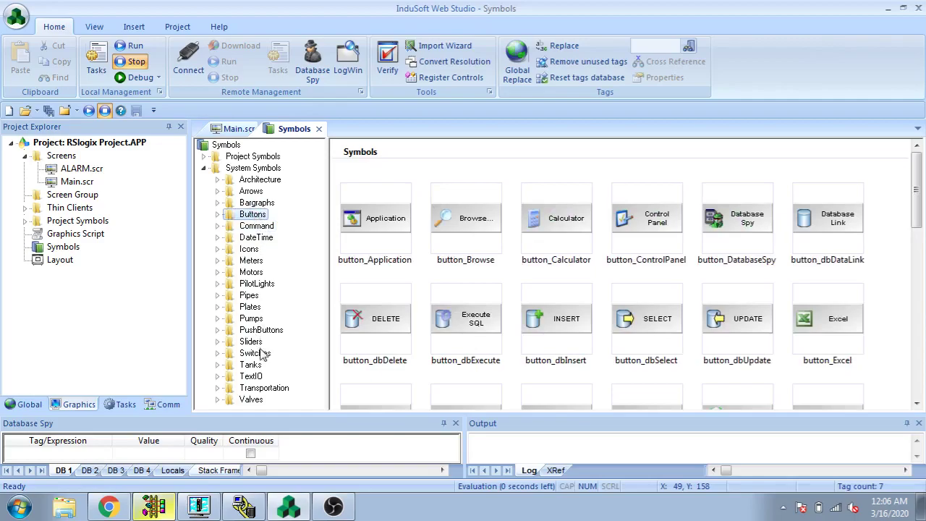
pyautogui.click(259, 378)
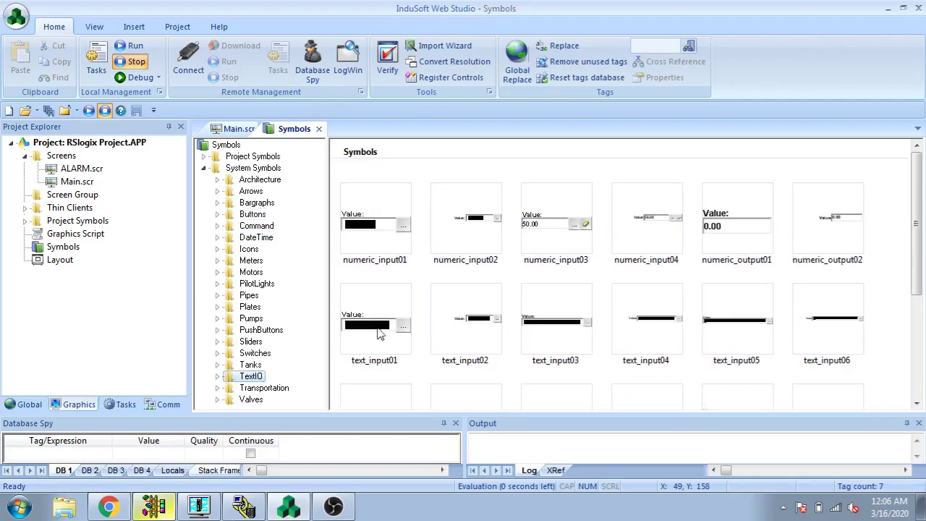
pyautogui.moveTo(917, 253); pyautogui.dragTo(913, 353)
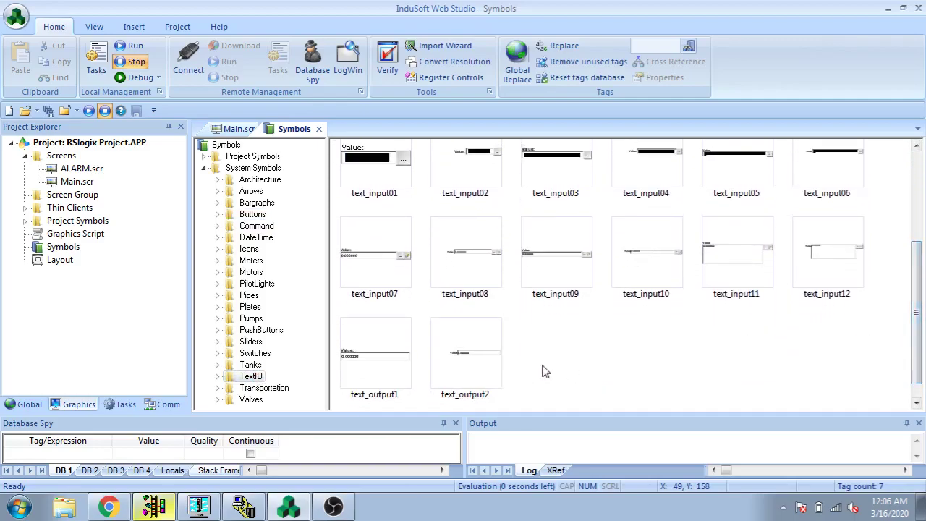
pyautogui.doubleClick(376, 360)
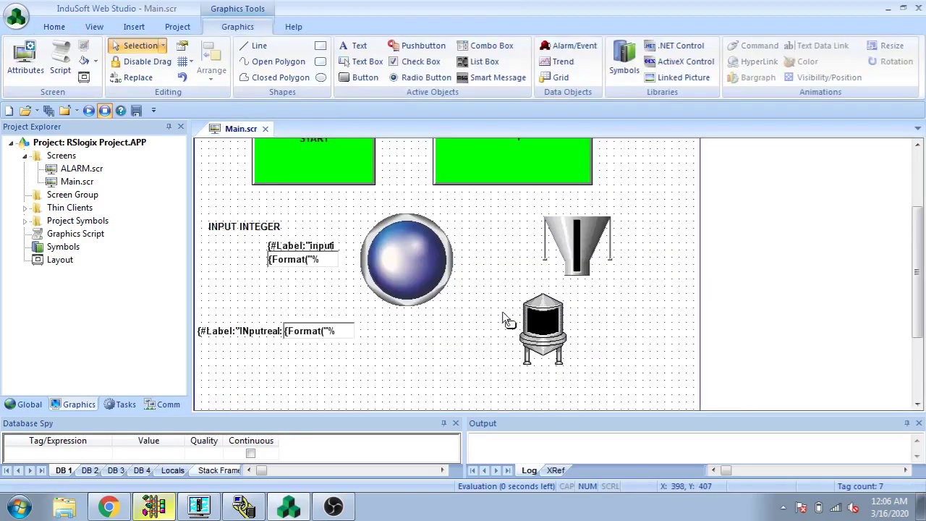
# Position the text_output1 display right of the tank and set its TagName to outputfloat.
pyautogui.click(614, 330)
pyautogui.doubleClick(643, 355)
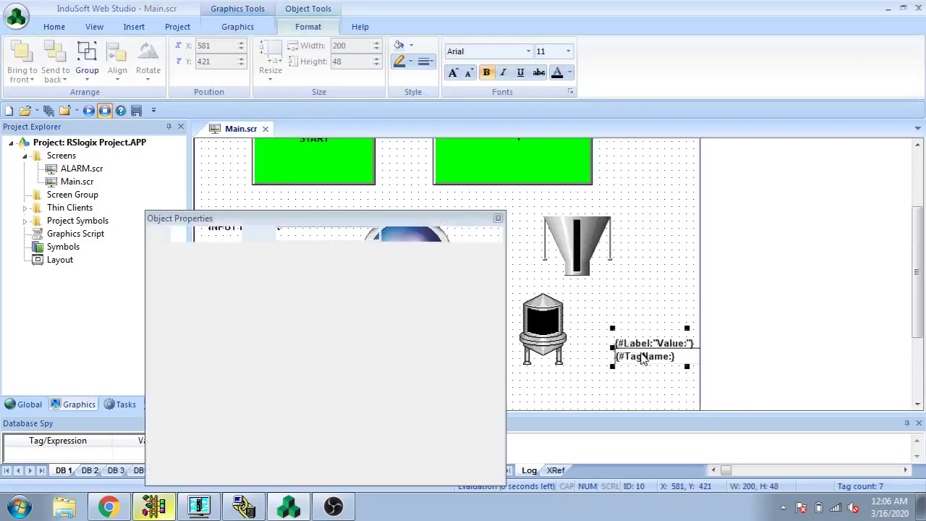
pyautogui.doubleClick(374, 311)
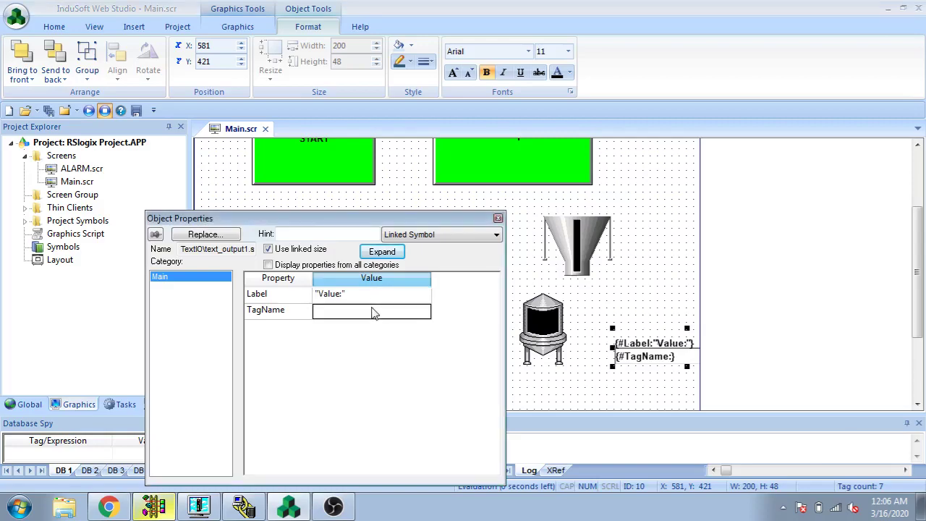
pyautogui.doubleClick(239, 278)
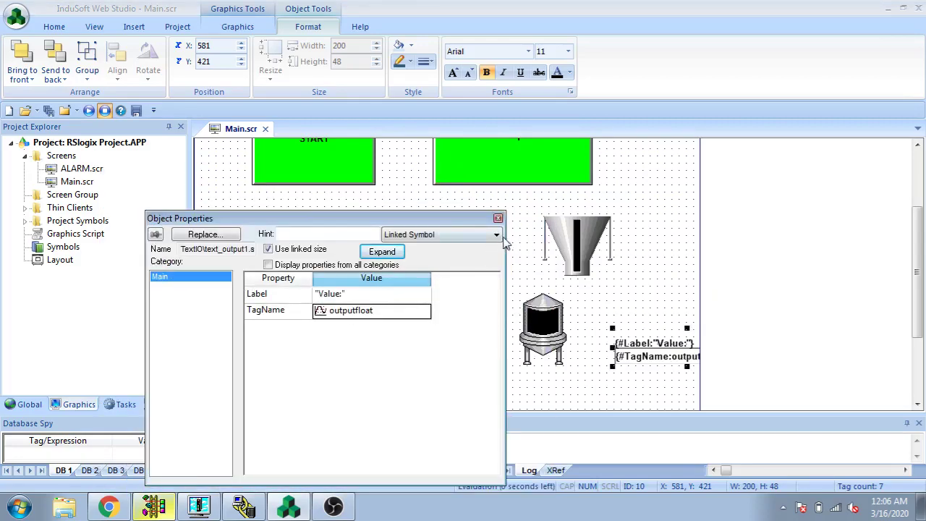
pyautogui.doubleClick(358, 307)
pyautogui.click(533, 180)
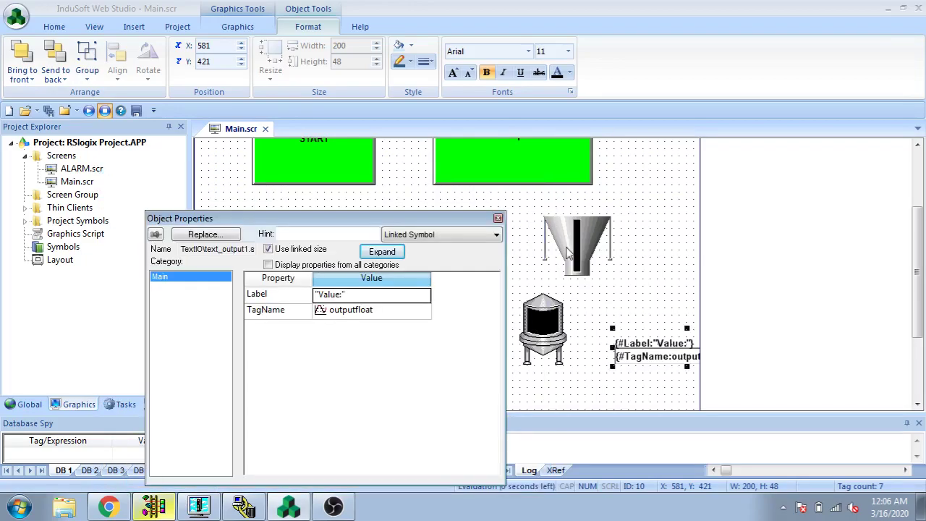
pyautogui.click(502, 217)
pyautogui.click(629, 308)
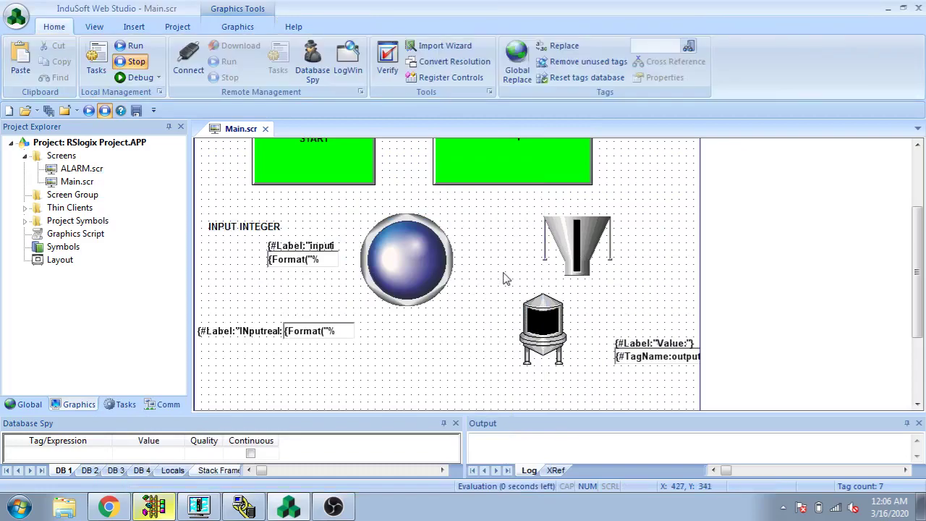
pyautogui.click(137, 110)
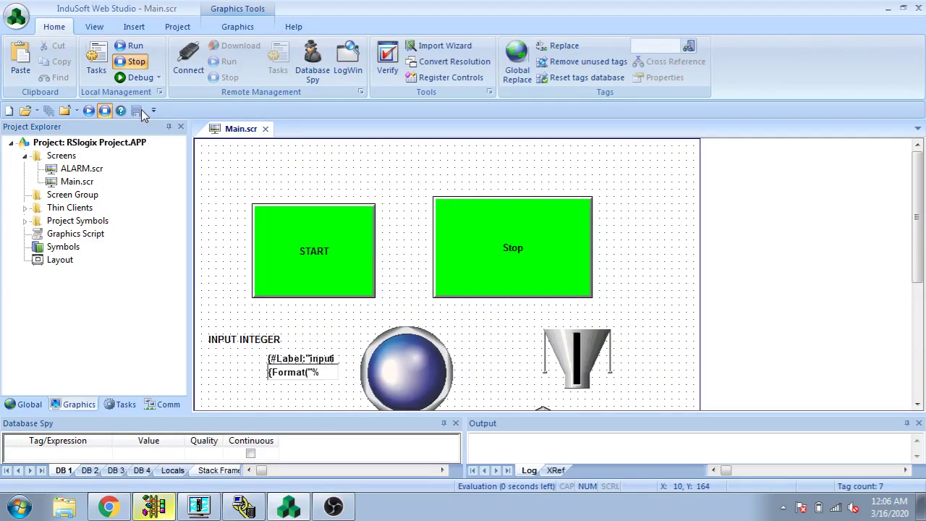
pyautogui.click(91, 113)
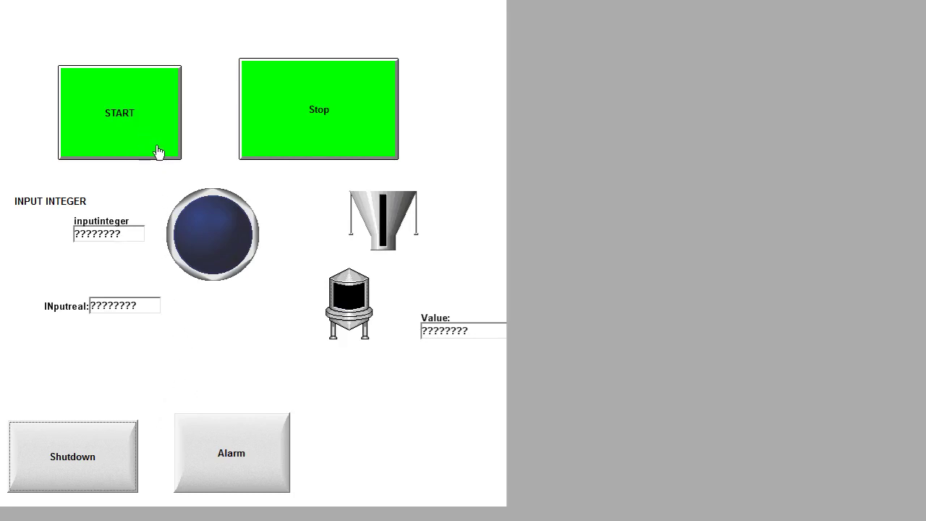
pyautogui.click(120, 458)
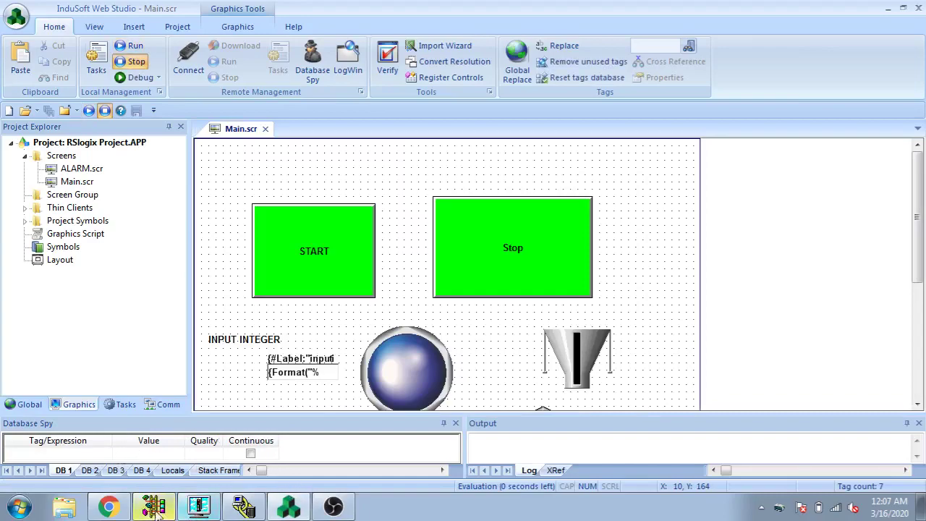
pyautogui.click(121, 510)
pyautogui.click(108, 506)
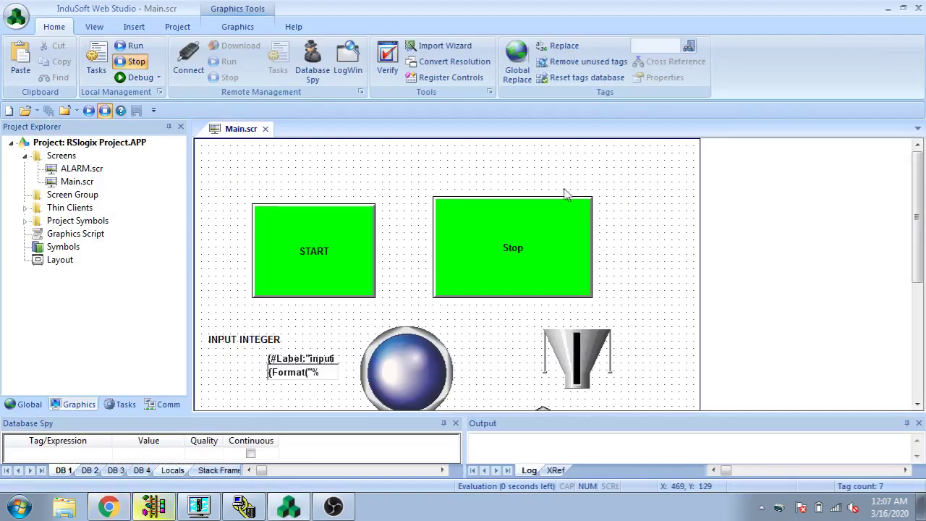
# Check the COM1 and COM2 virtual ports in Virtual Serial Port Driver, then restore RSLogix Emulate 500.
pyautogui.click(886, 10)
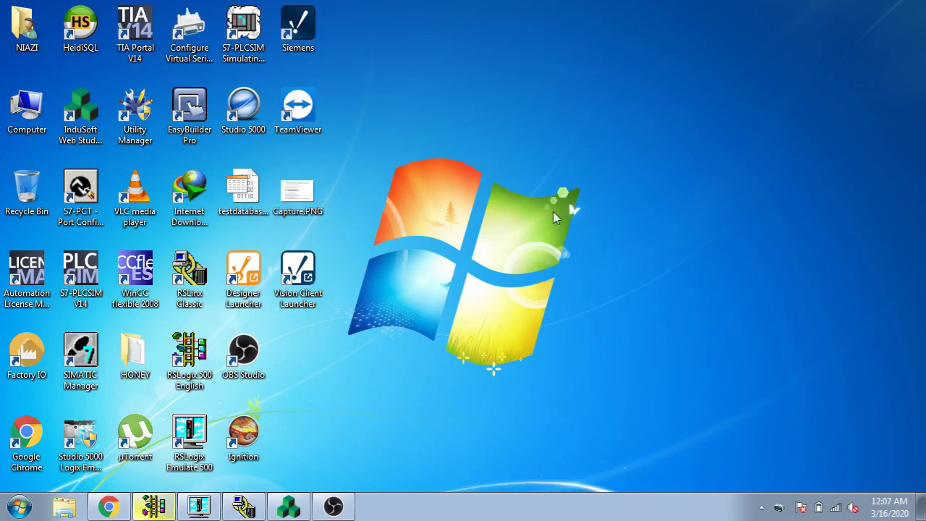
pyautogui.doubleClick(189, 36)
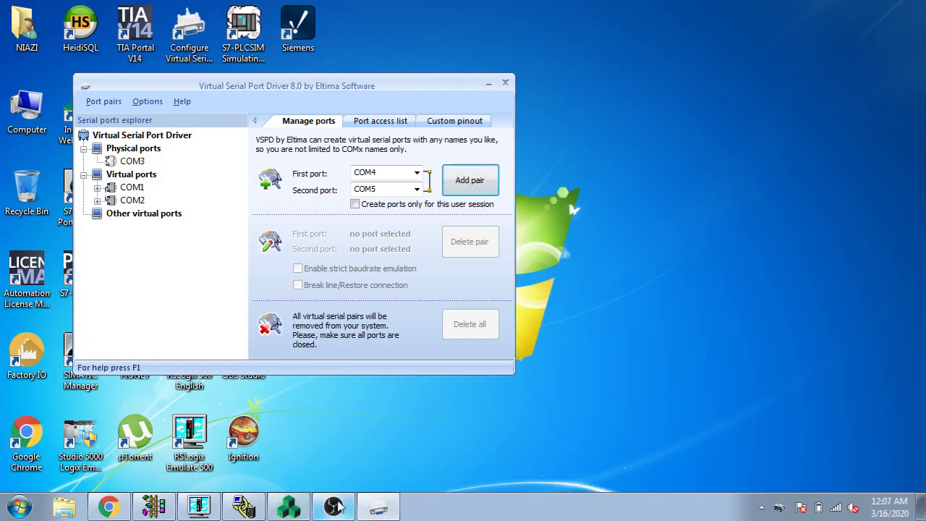
pyautogui.click(370, 510)
pyautogui.click(371, 512)
pyautogui.click(376, 508)
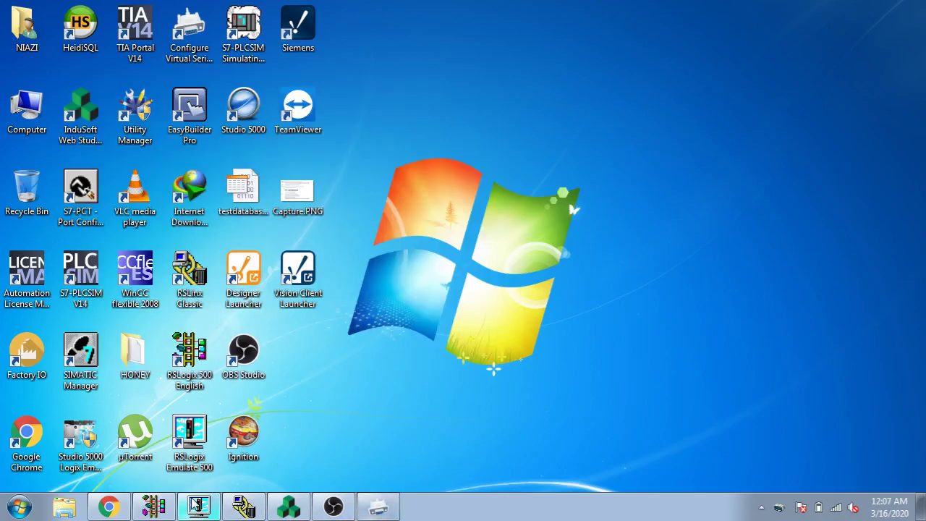
pyautogui.click(199, 507)
# Set the Channel 0 Data Highway to port COM1 with CRC error detection.
pyautogui.click(157, 137)
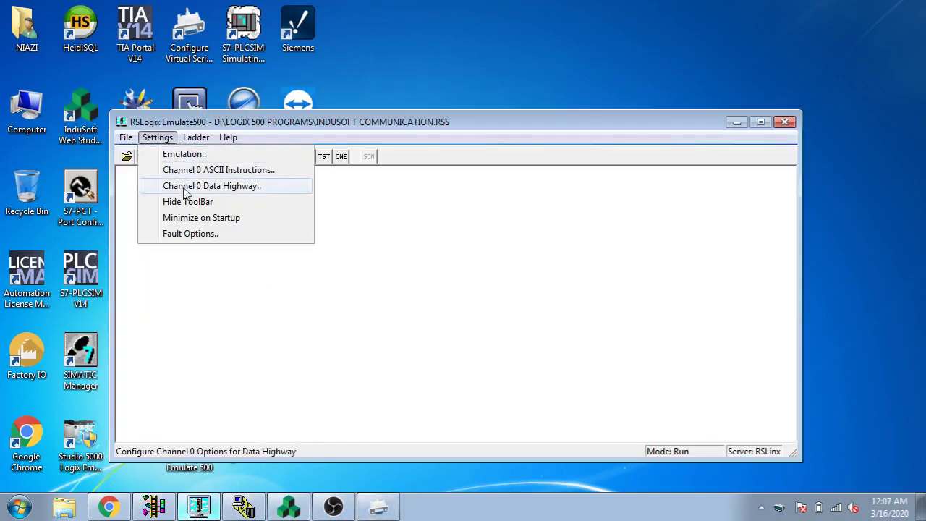
pyautogui.click(208, 186)
pyautogui.click(290, 243)
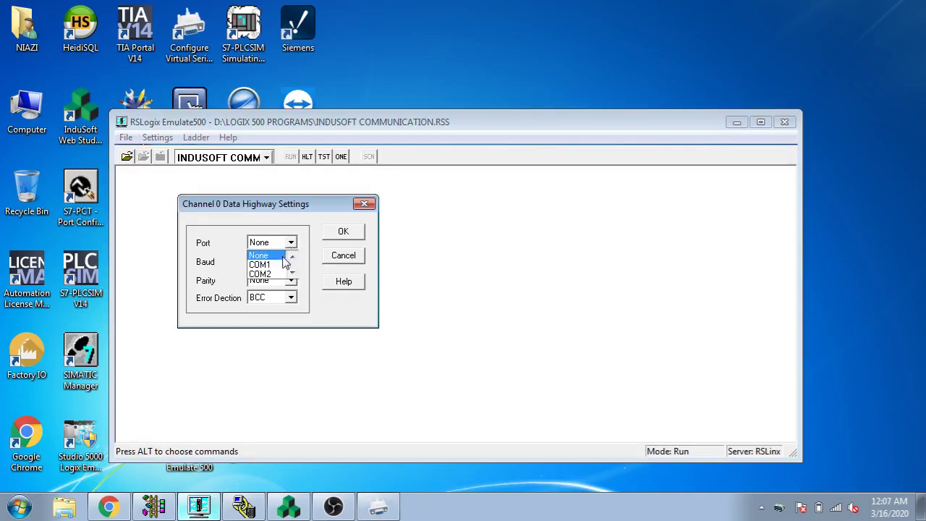
pyautogui.click(279, 264)
pyautogui.click(289, 298)
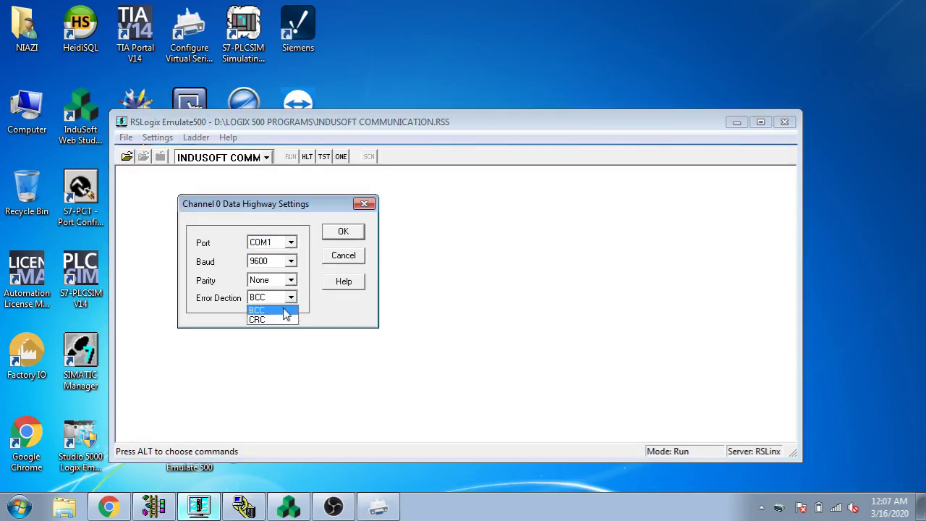
pyautogui.click(284, 318)
pyautogui.click(354, 238)
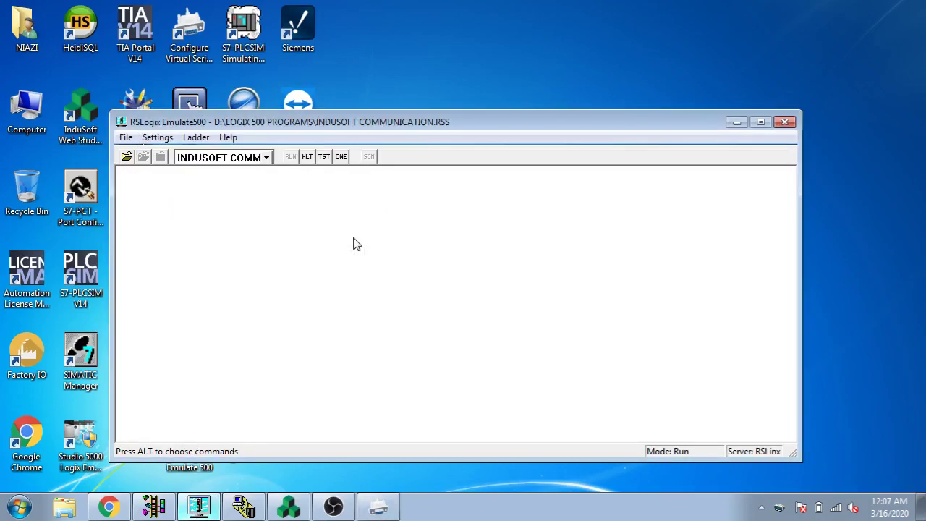
# Minimize the emulator and confirm Virtual Serial Port Driver shows COM1 open at 9600-N-8-1.
pyautogui.click(737, 122)
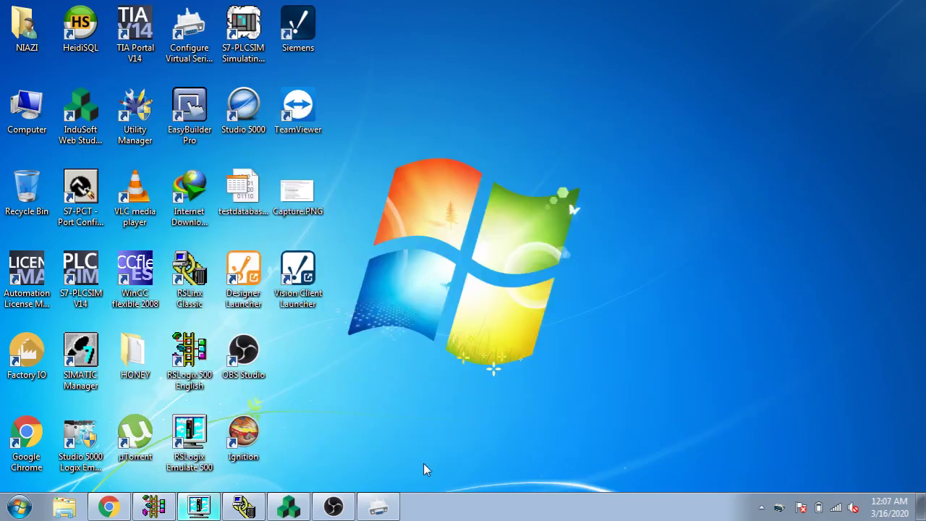
pyautogui.click(373, 509)
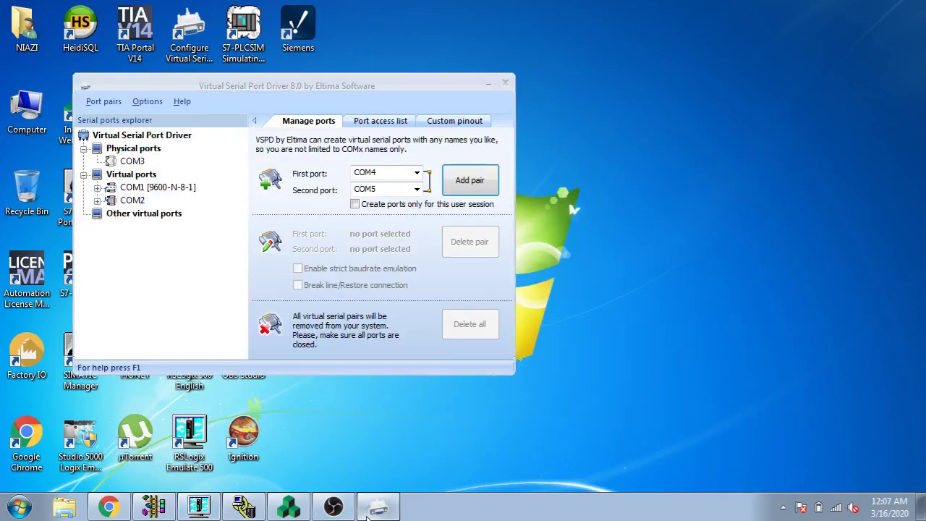
pyautogui.click(372, 510)
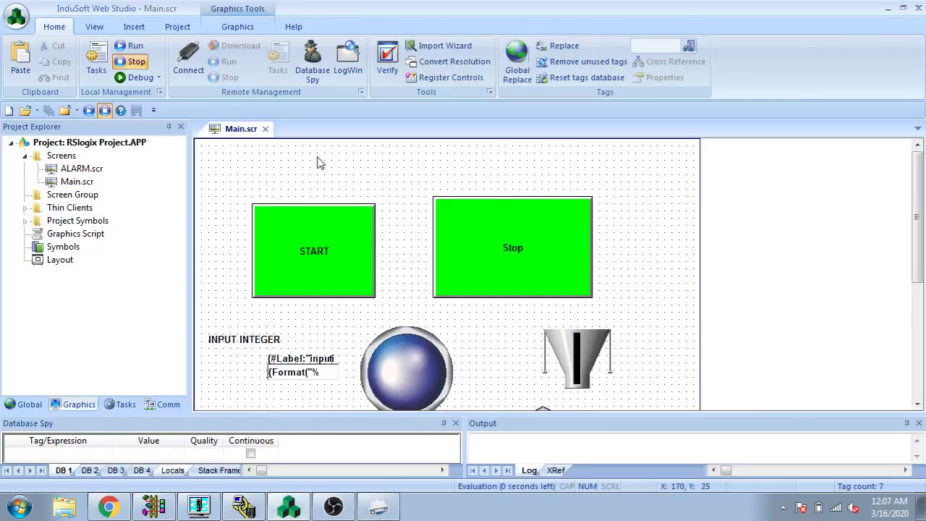
# Confirm the ABKE driver settings as COM2, 9600 baud, SLC500, CRC, and close the MAIN DRIVER SHEET.
pyautogui.click(169, 404)
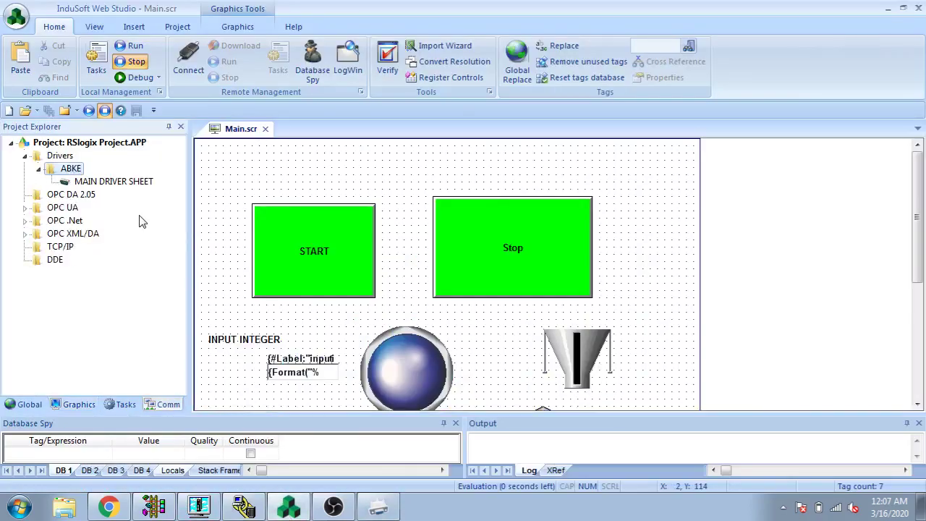
pyautogui.doubleClick(125, 184)
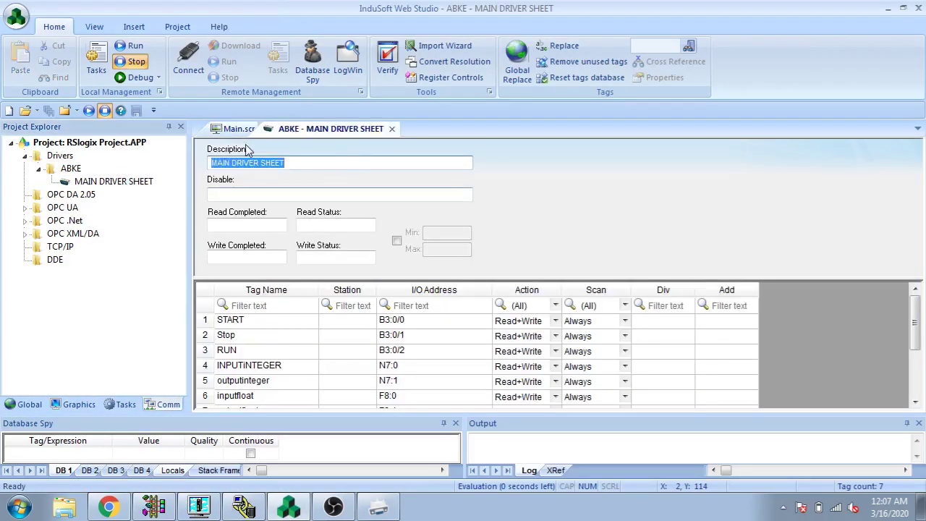
pyautogui.rightClick(75, 168)
pyautogui.click(130, 218)
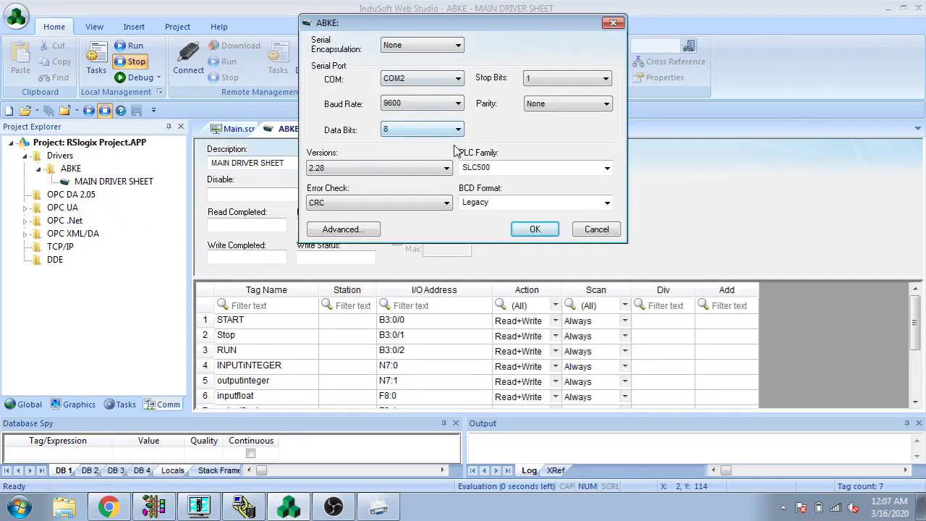
pyautogui.click(533, 230)
pyautogui.click(239, 225)
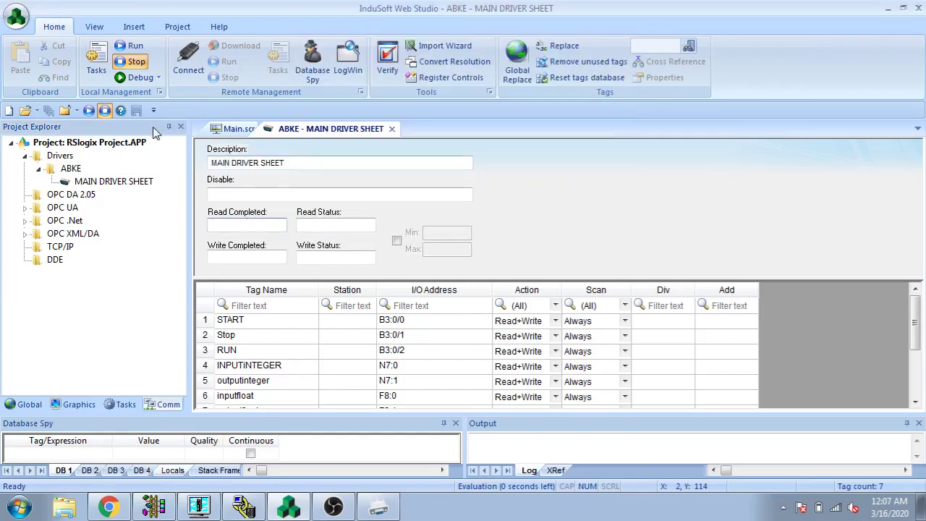
pyautogui.click(391, 128)
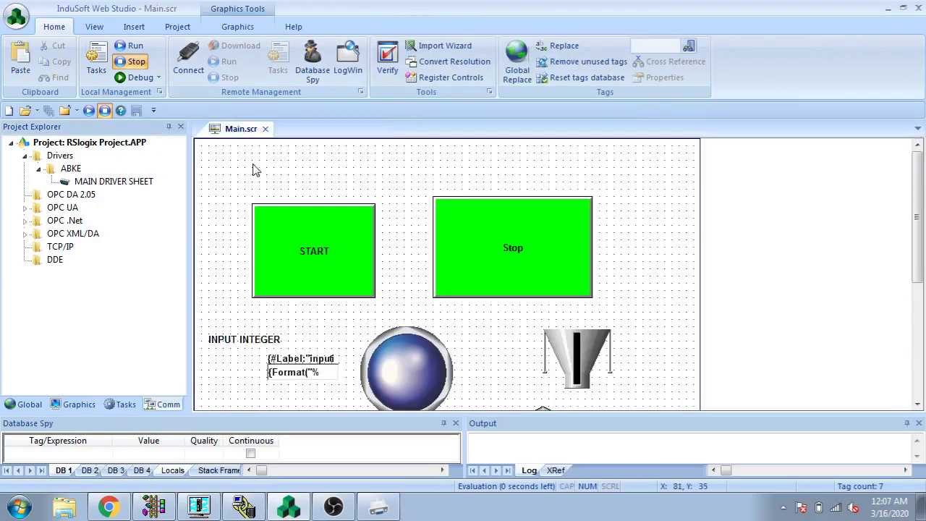
# Run the application so the Main screen's input and Value fields display live PLC values of 0.
pyautogui.click(104, 110)
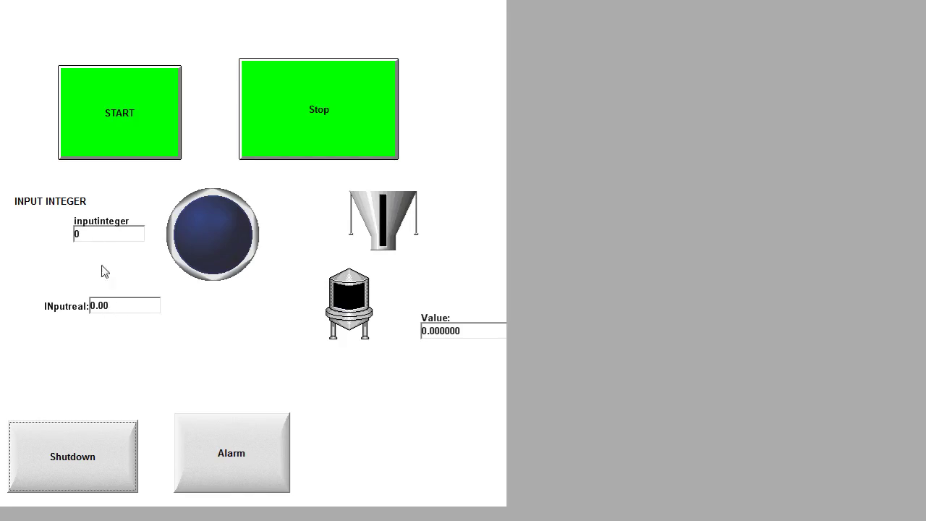
# Bring the RSLogix 500 ladder window forward and inspect the N7:0 source address.
pyautogui.hotkey('alt', 'Tab')
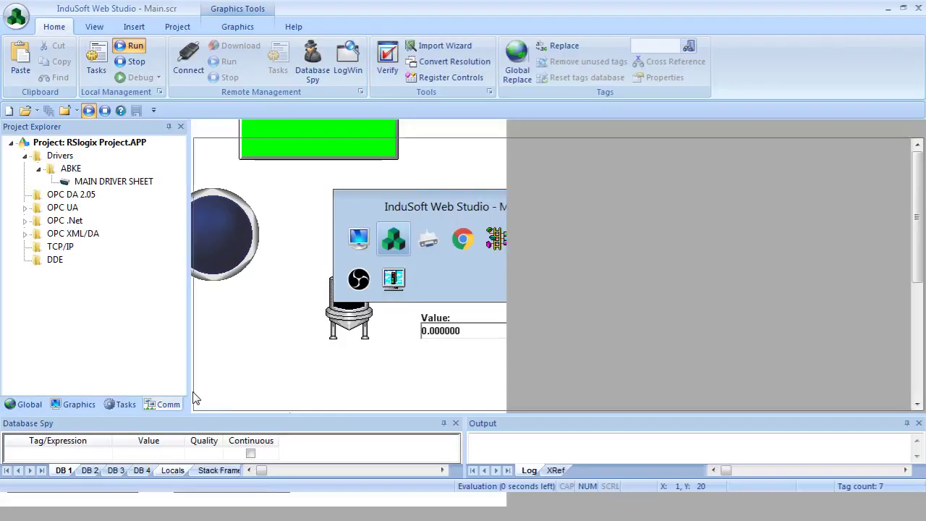
pyautogui.click(159, 510)
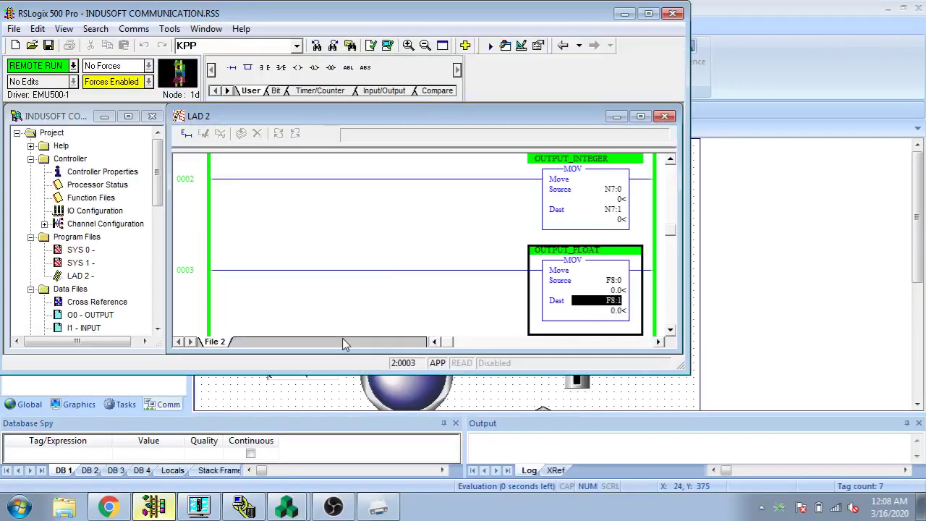
pyautogui.click(612, 190)
pyautogui.rightClick(613, 190)
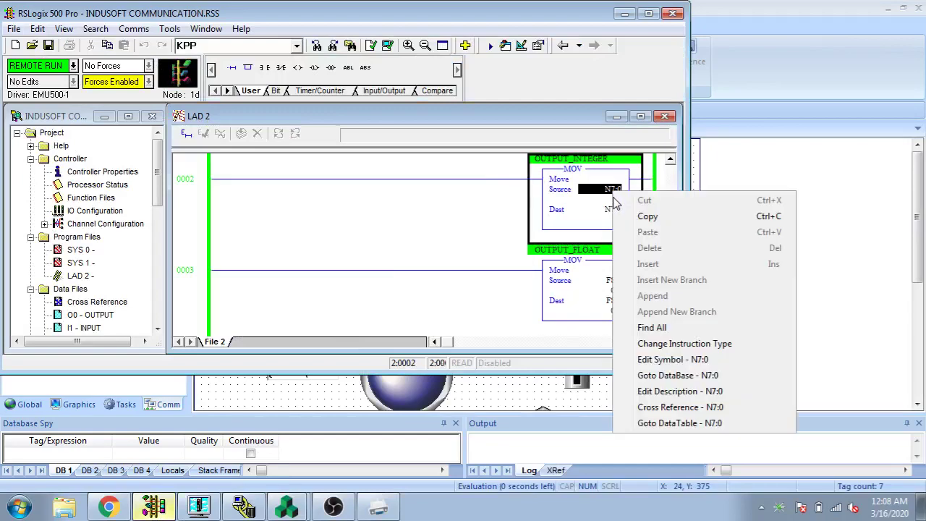
pyautogui.press('Escape')
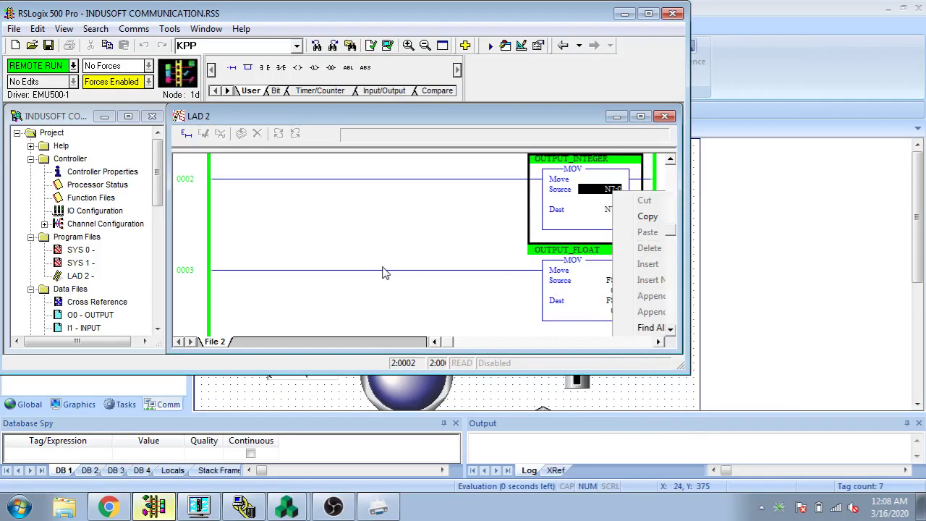
# Set N7:0 to 50 in the N7 INTEGER data table.
pyautogui.click(148, 186)
pyautogui.scroll(-3, 123, 239)
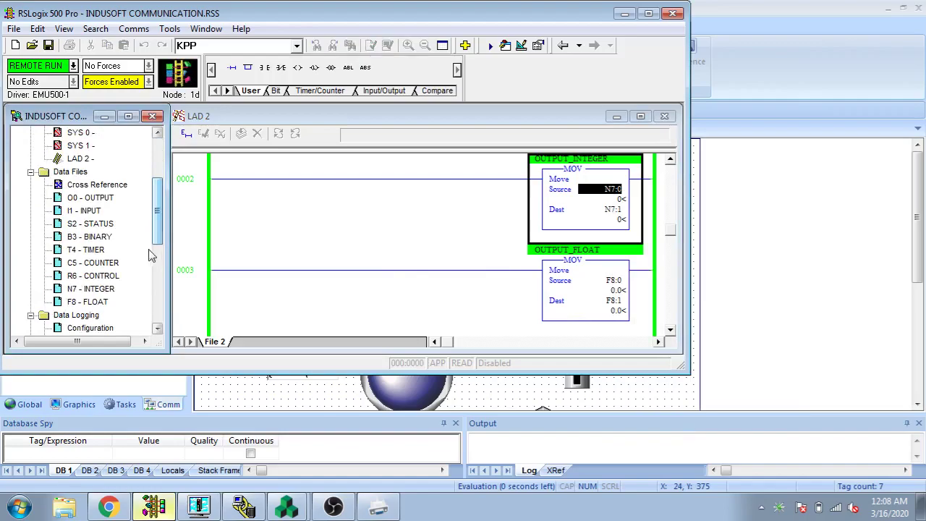
pyautogui.doubleClick(106, 294)
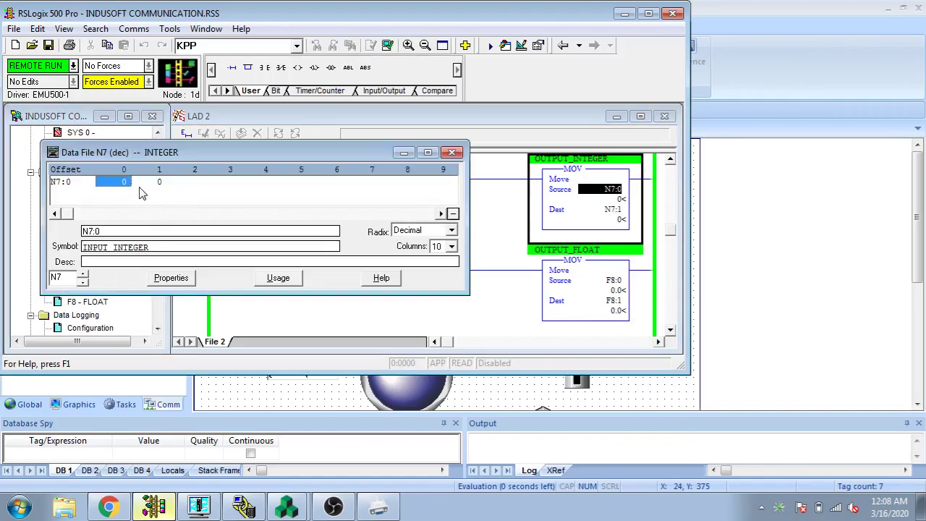
pyautogui.click(128, 185)
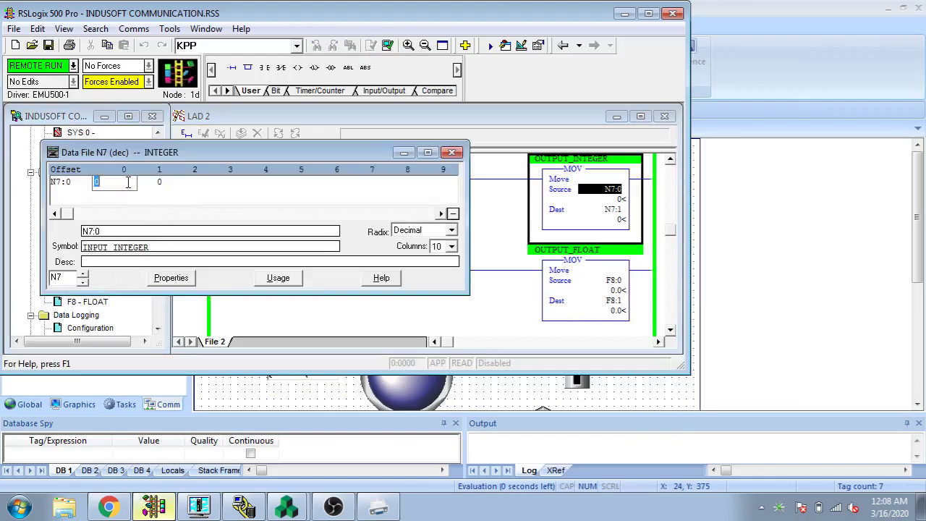
pyautogui.press('Return')
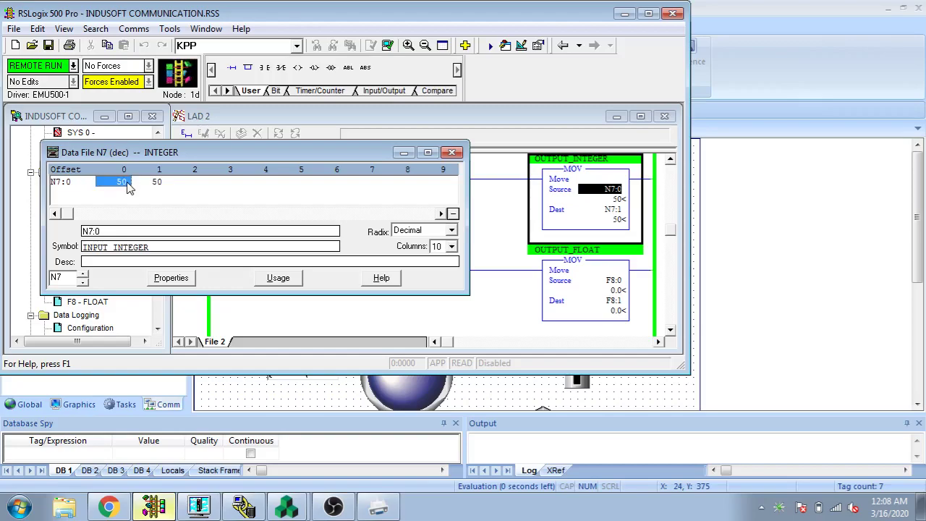
pyautogui.click(452, 152)
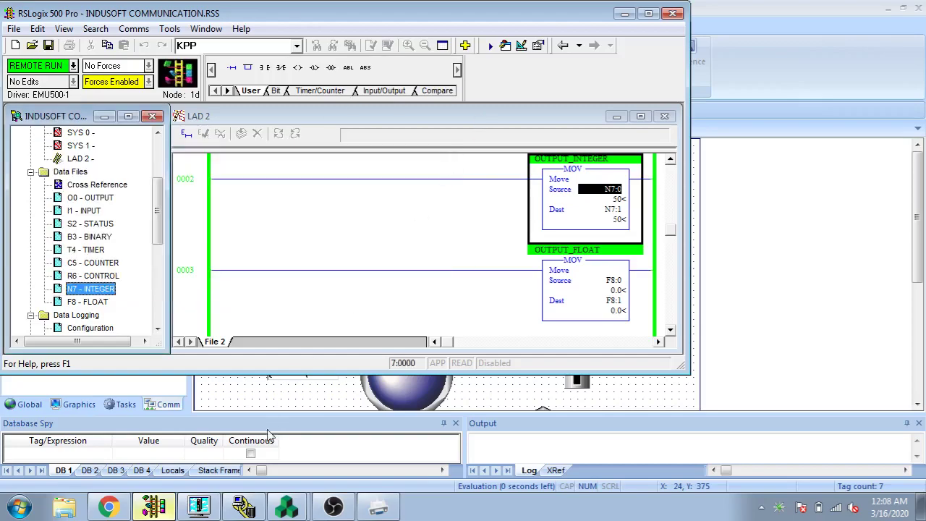
# Check the running HMI reads 50, then return to the ladder showing N7:0 and N7:1 at 50.
pyautogui.click(290, 509)
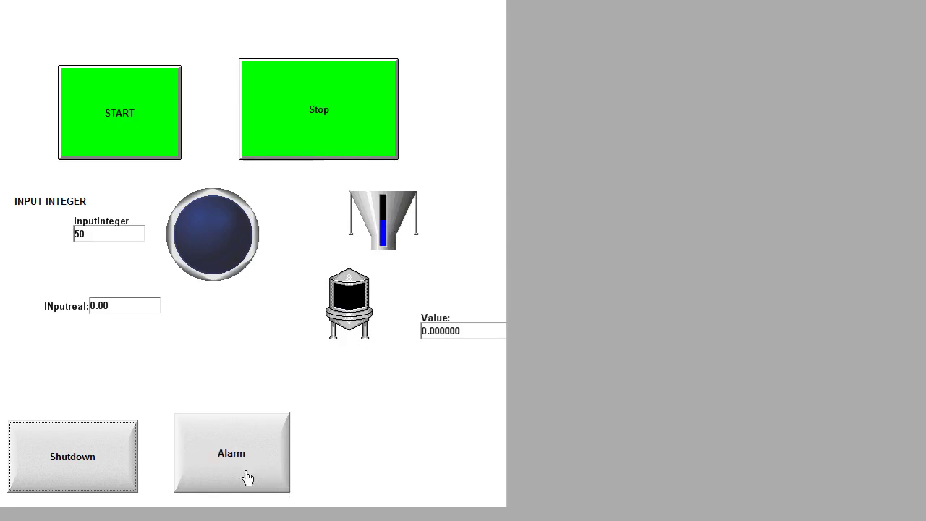
pyautogui.hotkey('alt', 'Tab')
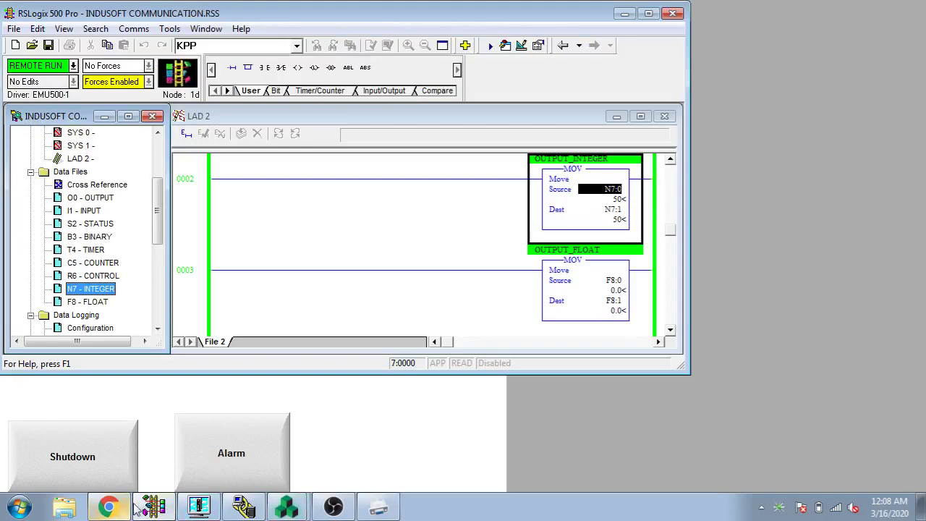
pyautogui.click(165, 508)
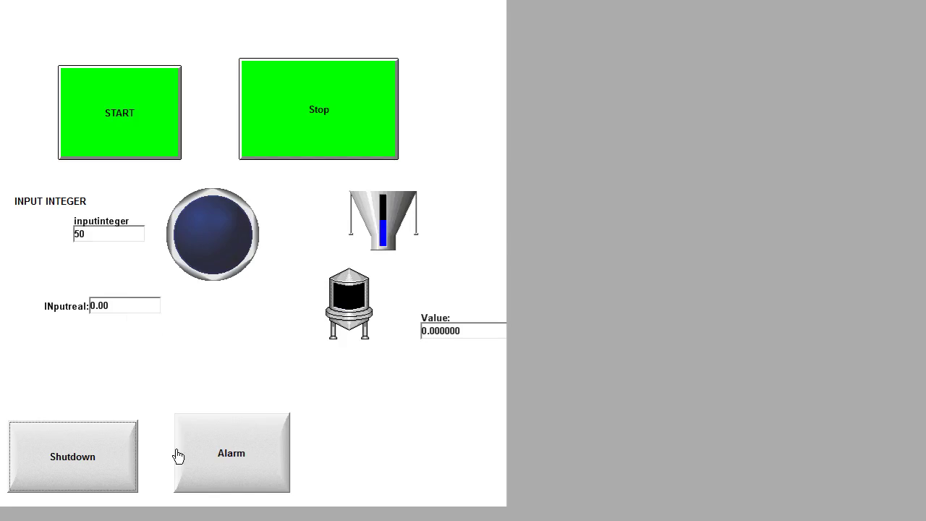
pyautogui.click(153, 506)
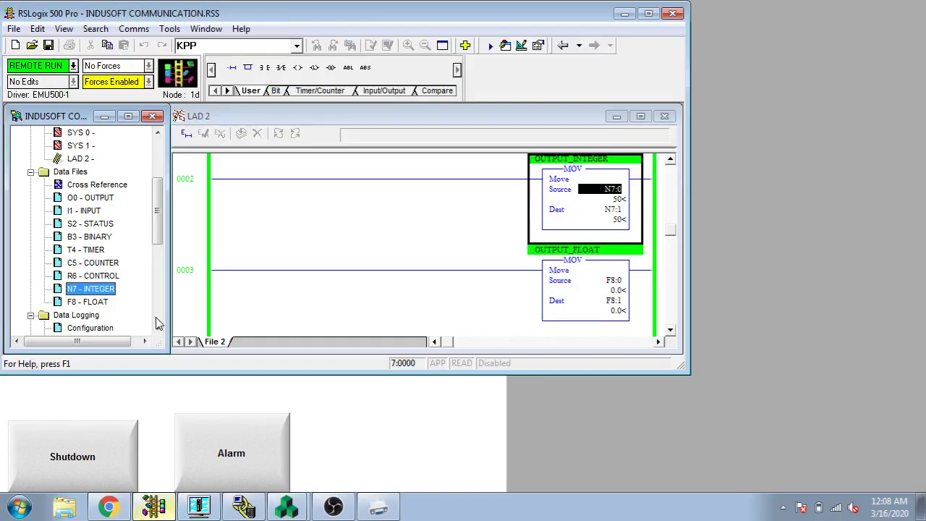
# Enter 50 in float F8:0, verify the HMI shows 50.00 and 50.000000, and return to InduSoft.
pyautogui.doubleClick(105, 302)
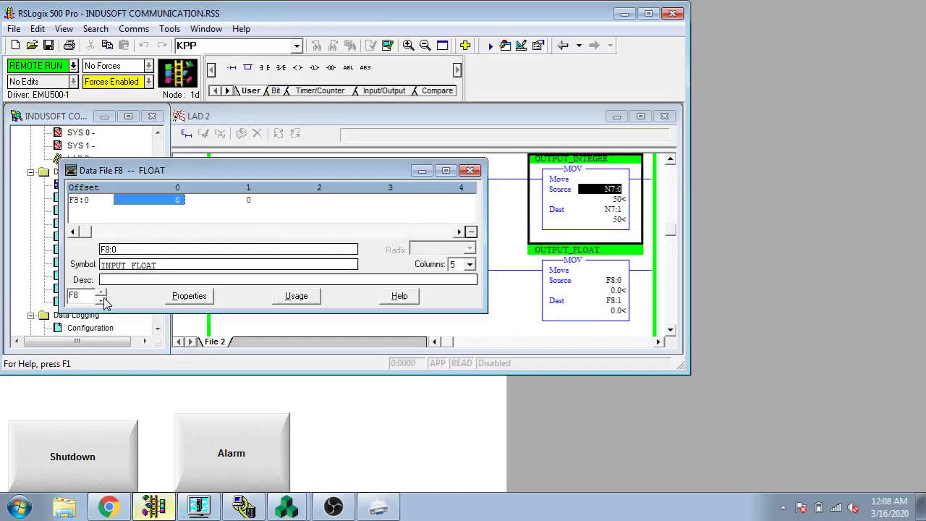
pyautogui.click(168, 201)
pyautogui.write('50')
pyautogui.press('Return')
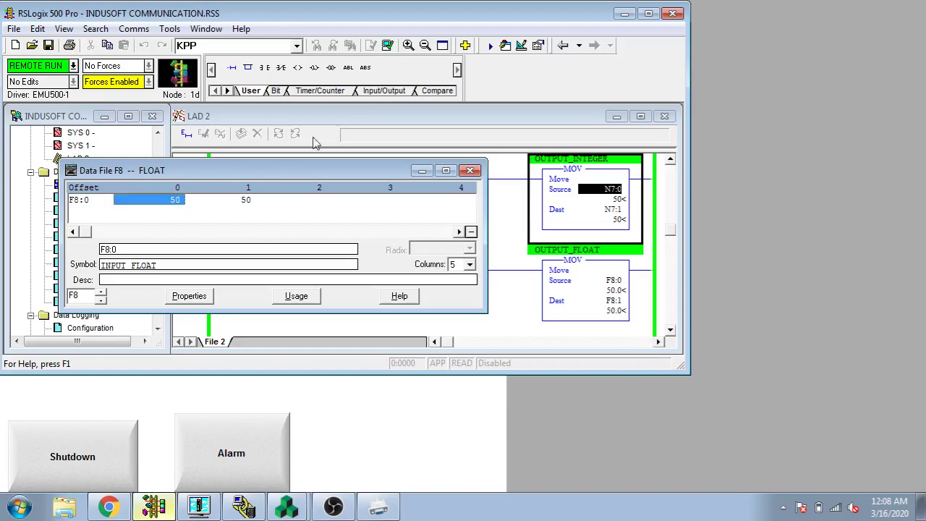
pyautogui.click(471, 170)
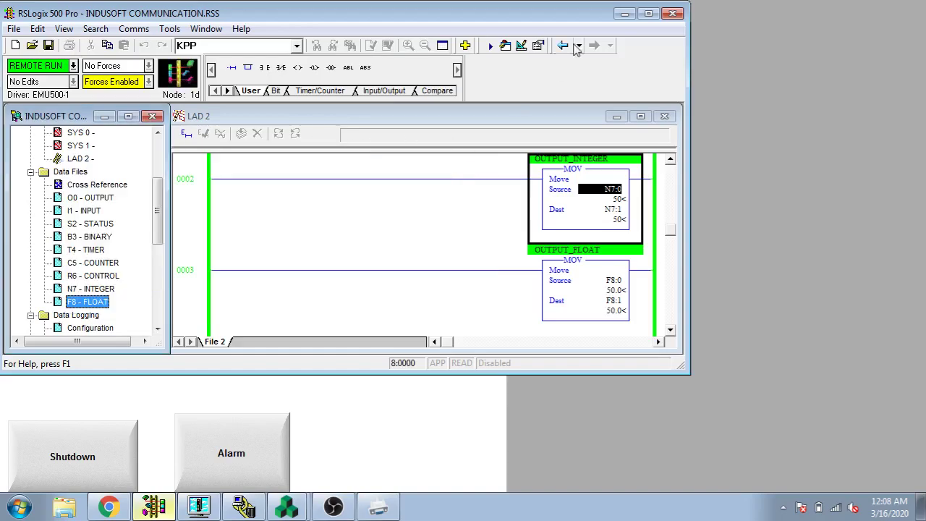
pyautogui.hotkey('alt', 'Tab')
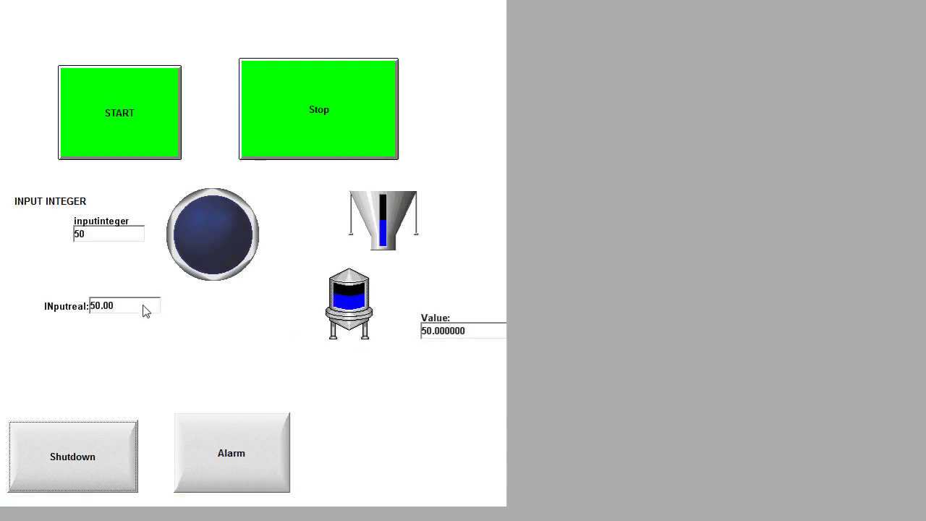
pyautogui.hotkey('alt', 'Tab')
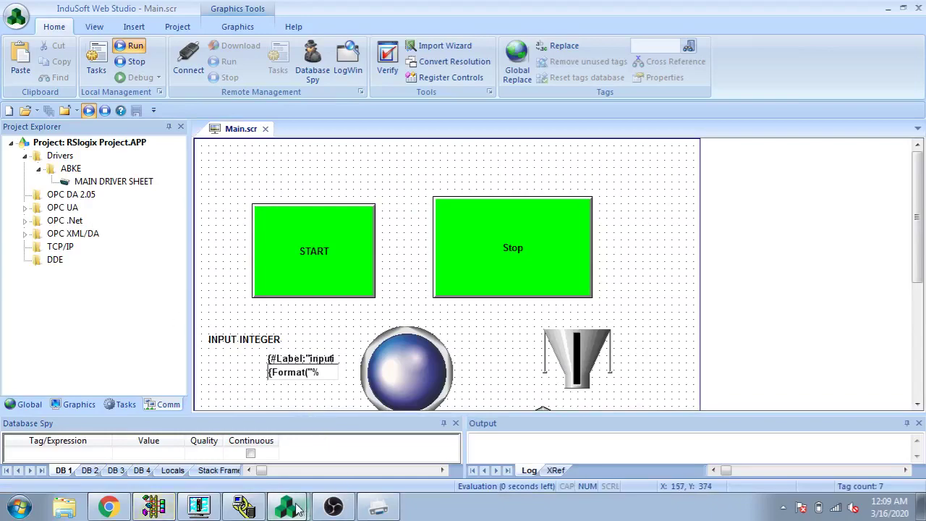
# Delete the inputinteger and INputreal value fields, keeping the INPUT INTEGER caption and tanks.
pyautogui.click(316, 371)
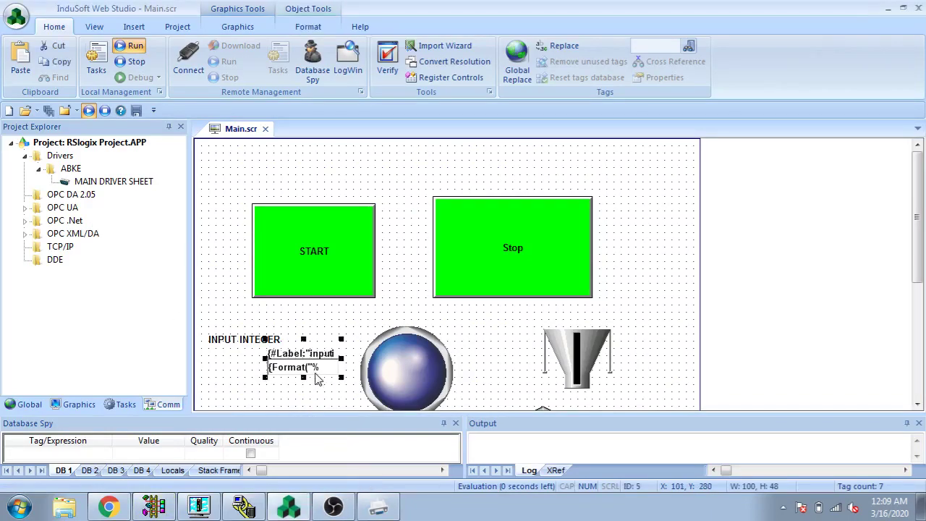
pyautogui.rightClick(316, 370)
pyautogui.click(369, 205)
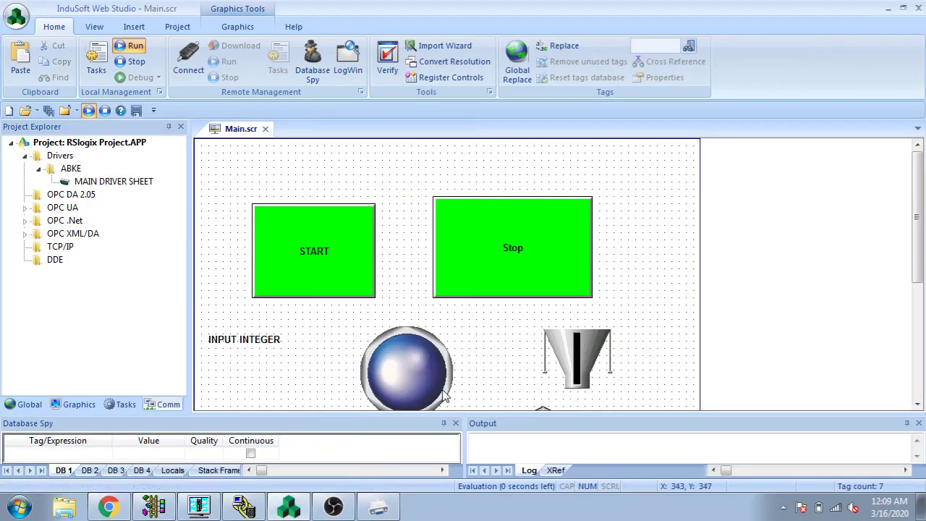
pyautogui.moveTo(917, 239); pyautogui.dragTo(908, 321)
pyautogui.click(332, 287)
pyautogui.rightClick(330, 286)
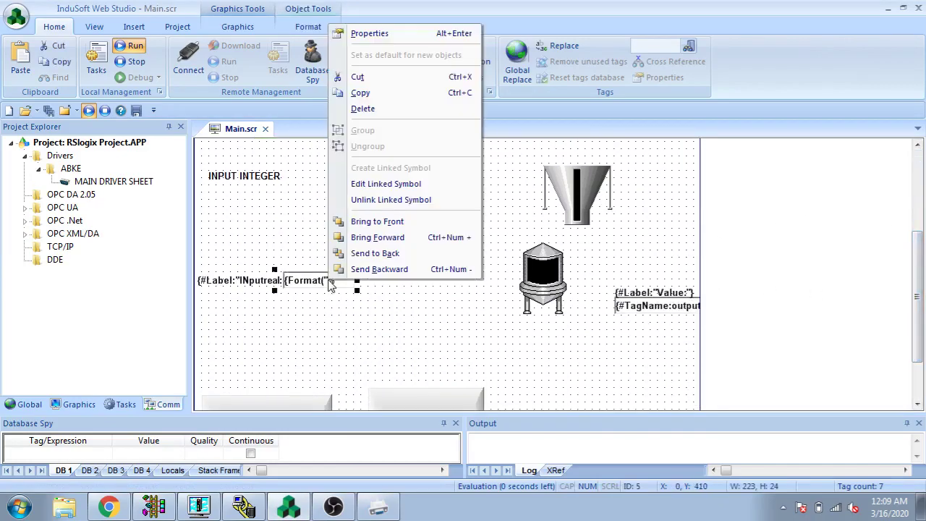
pyautogui.click(363, 109)
pyautogui.click(238, 26)
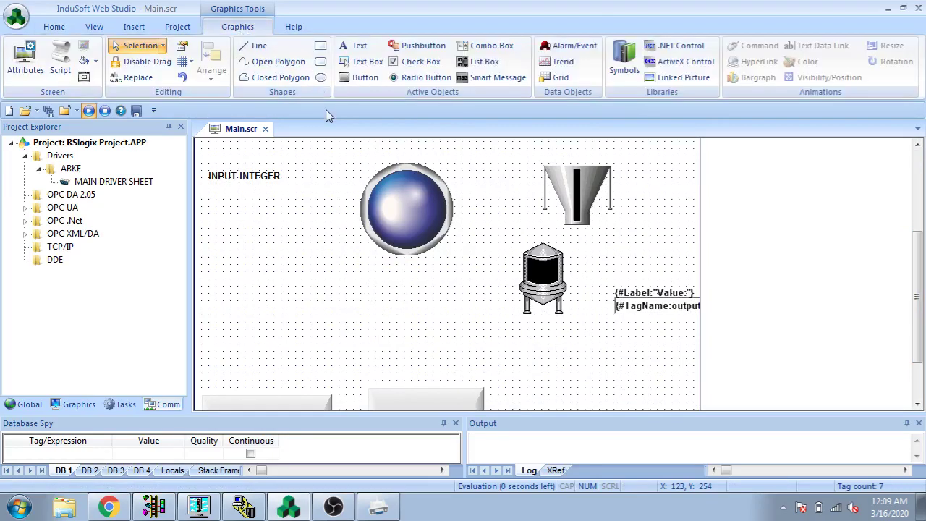
# Draw a Text Box under INPUT INTEGER and link its Tag/Expression to inputfloat.
pyautogui.click(379, 65)
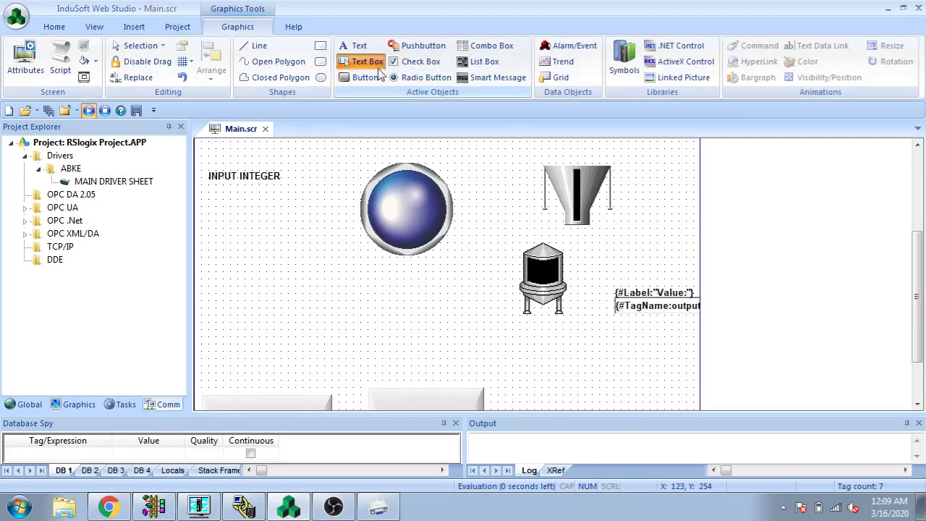
pyautogui.moveTo(244, 224); pyautogui.dragTo(325, 263)
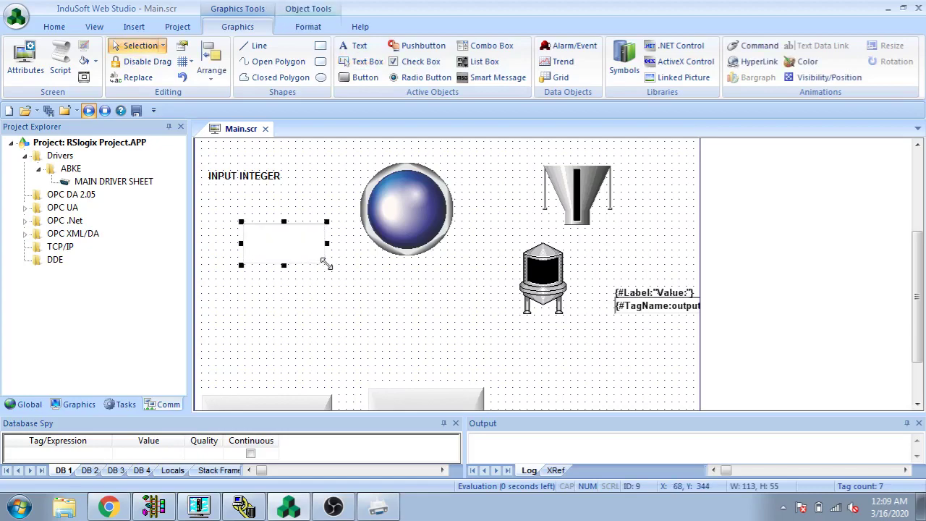
pyautogui.doubleClick(302, 254)
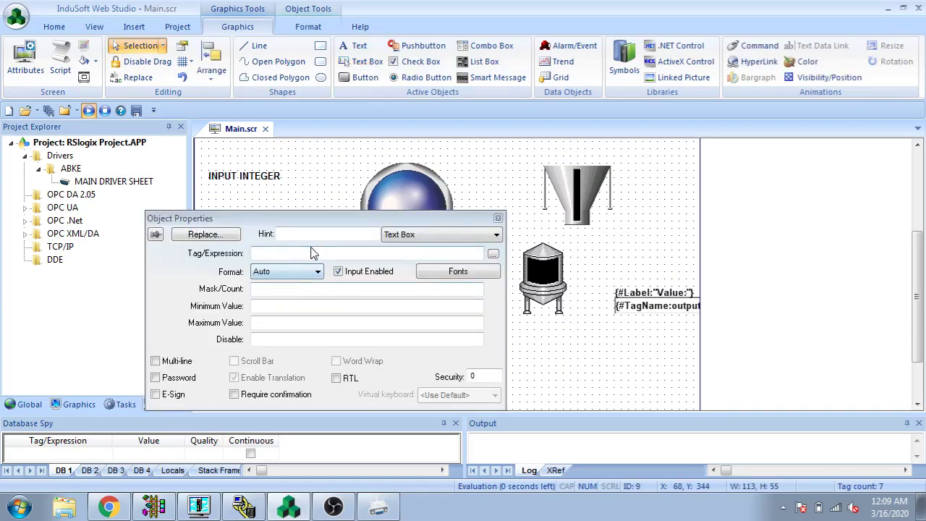
pyautogui.click(493, 254)
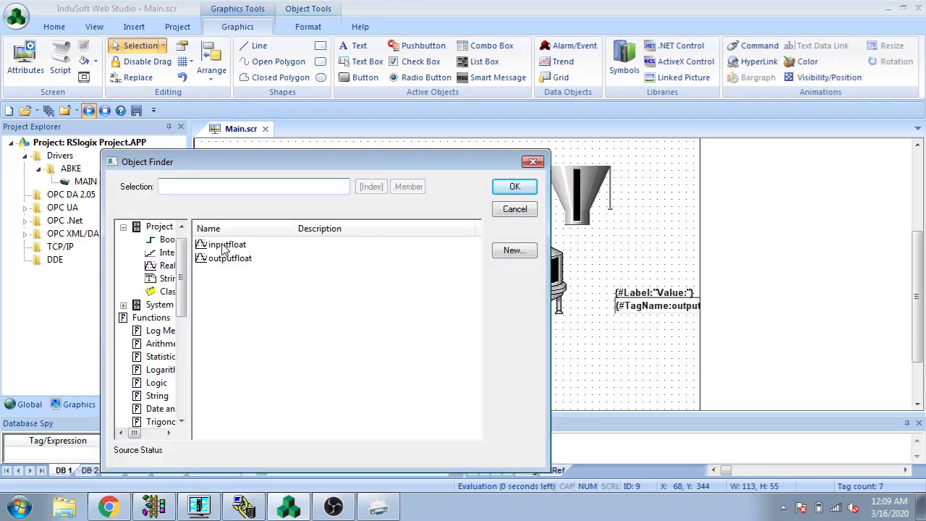
pyautogui.doubleClick(224, 246)
pyautogui.click(320, 289)
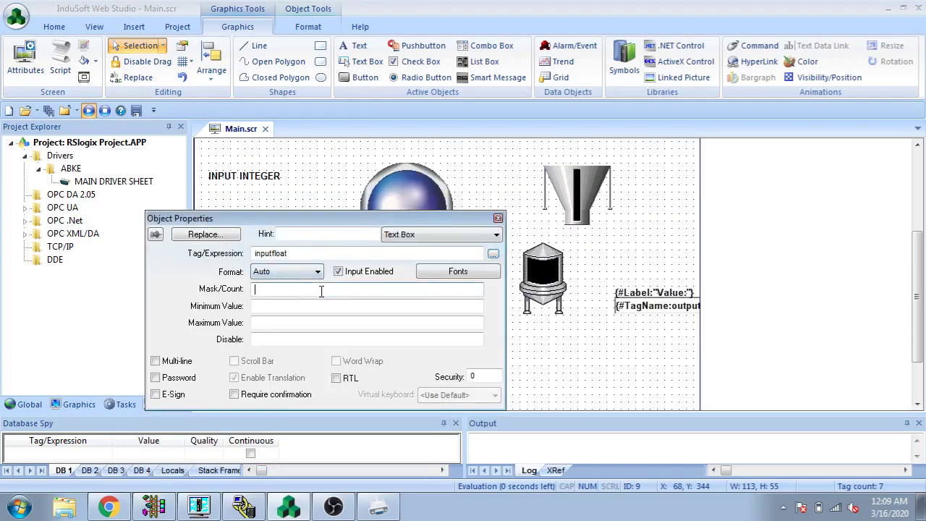
pyautogui.click(345, 337)
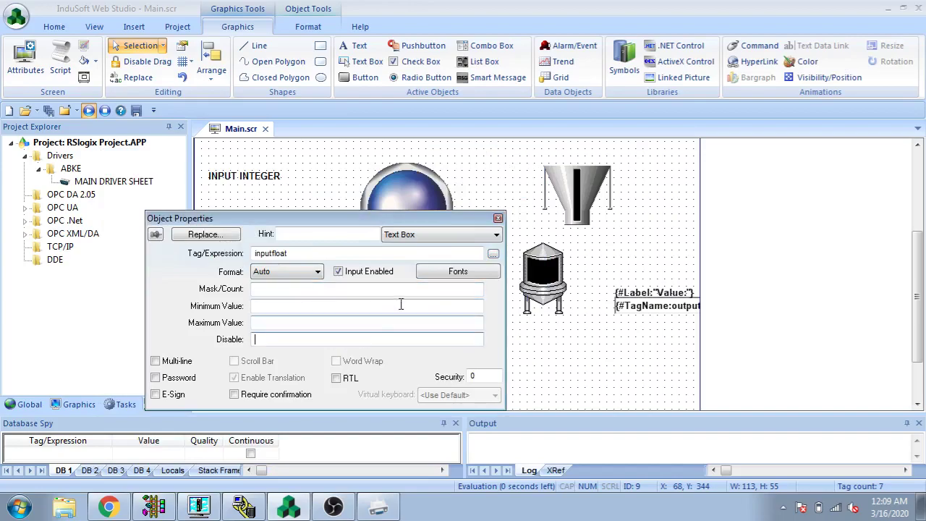
pyautogui.click(497, 219)
# Move the inputfloat text box lower on the screen, keeping its object type as Text Box.
pyautogui.moveTo(307, 254); pyautogui.dragTo(315, 331)
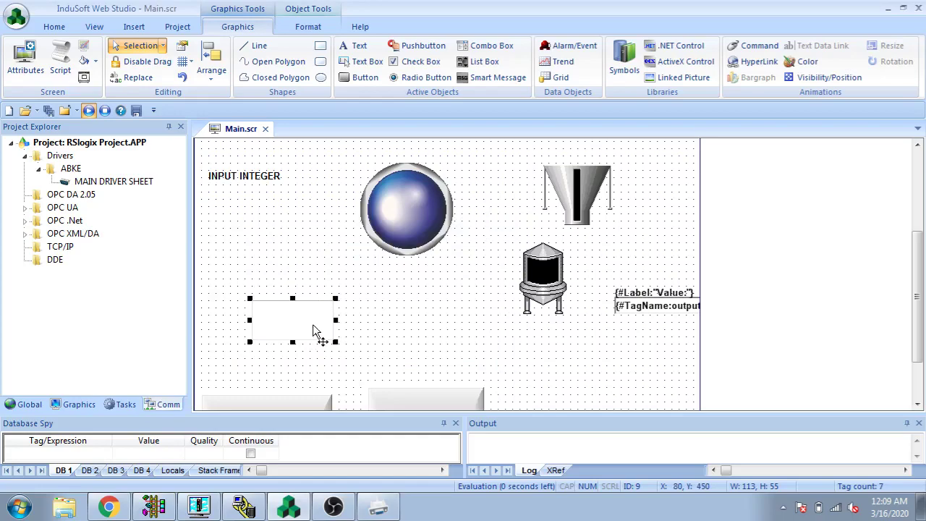
pyautogui.doubleClick(315, 331)
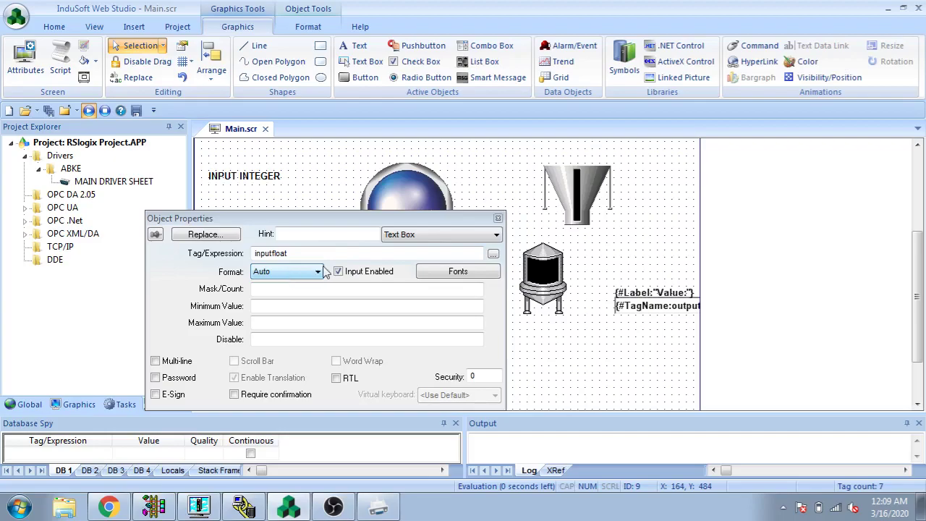
pyautogui.click(425, 235)
pyautogui.click(425, 246)
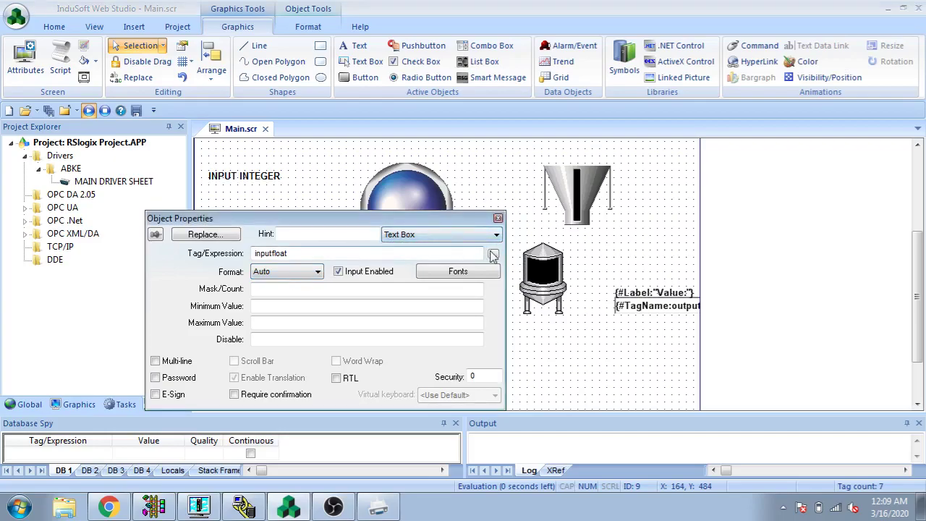
pyautogui.click(498, 218)
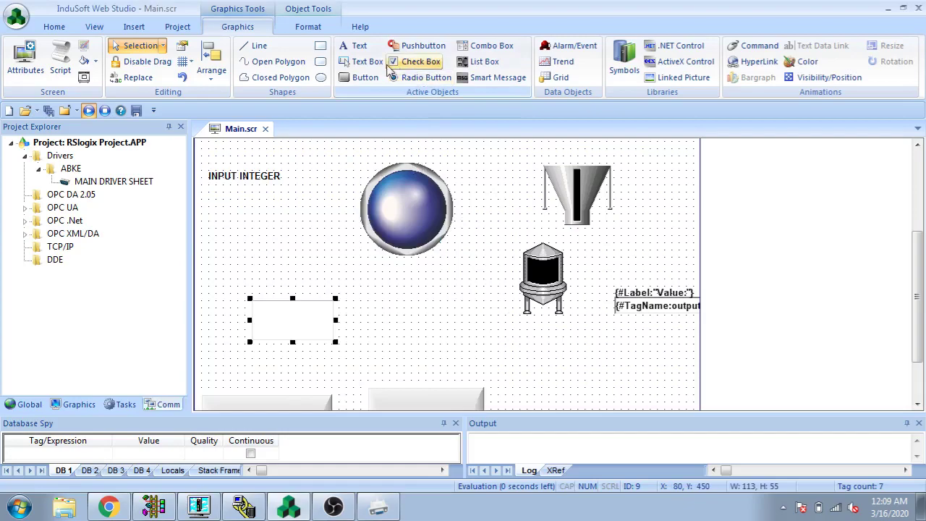
# Draw a second text box under the INPUT INTEGER caption and link it to the INPUTINTEGER integer tag.
pyautogui.click(362, 61)
pyautogui.moveTo(248, 210); pyautogui.dragTo(343, 248)
pyautogui.doubleClick(301, 229)
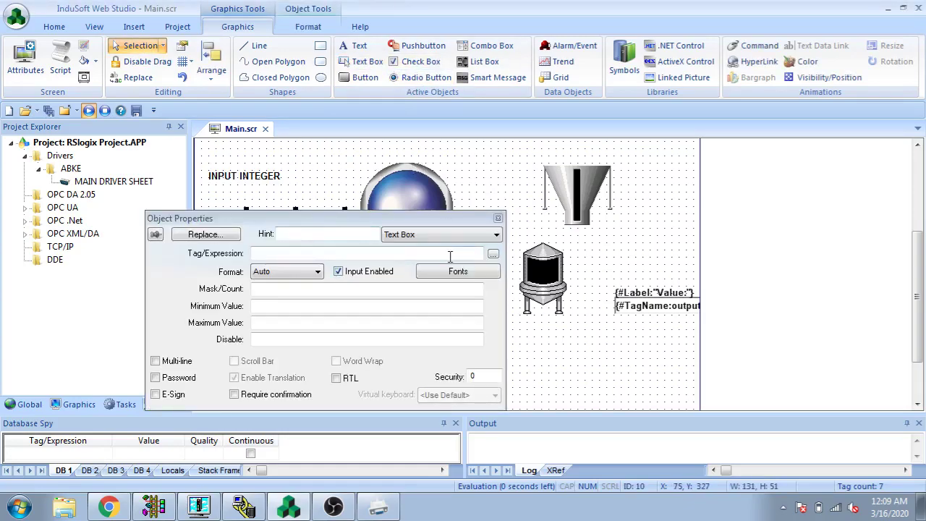
pyautogui.click(493, 253)
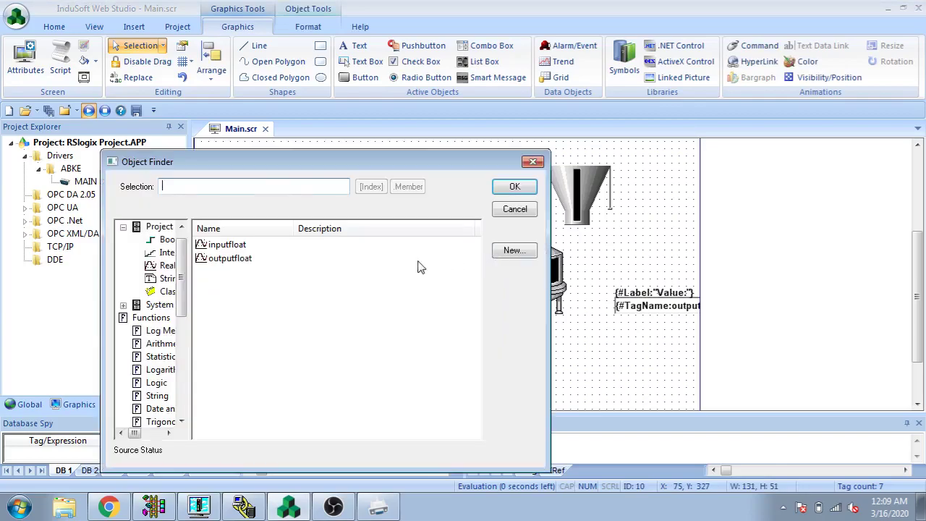
pyautogui.click(166, 253)
pyautogui.doubleClick(250, 245)
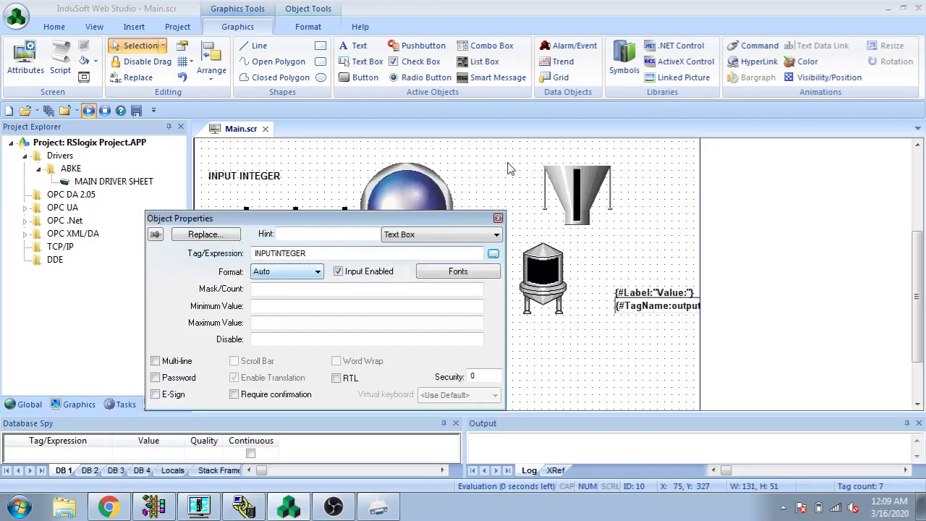
pyautogui.click(498, 217)
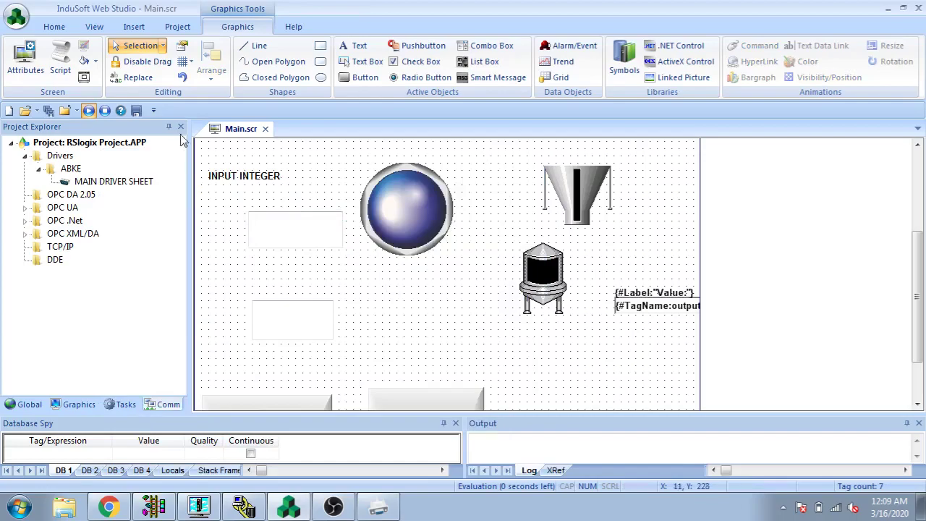
pyautogui.scroll(5, 137, 122)
# Run the application and enter 90 in the integer input box.
pyautogui.click(88, 110)
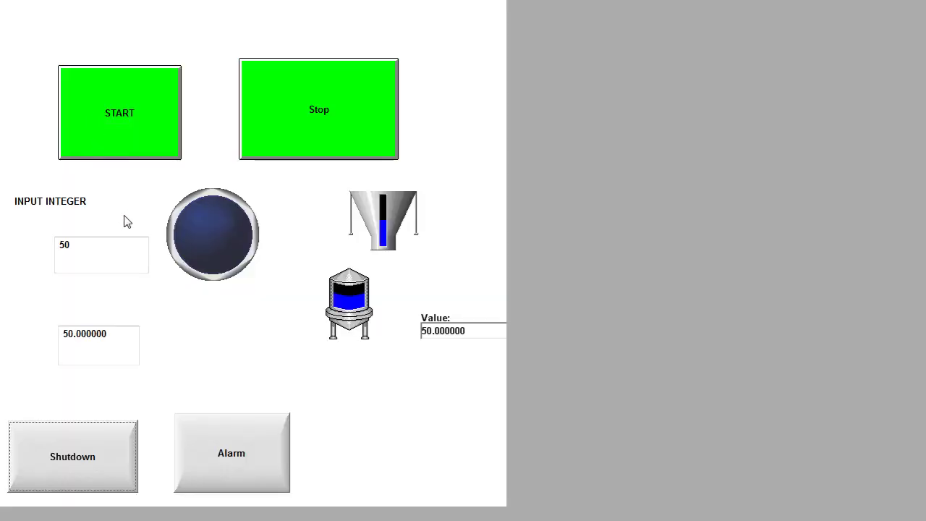
pyautogui.click(108, 260)
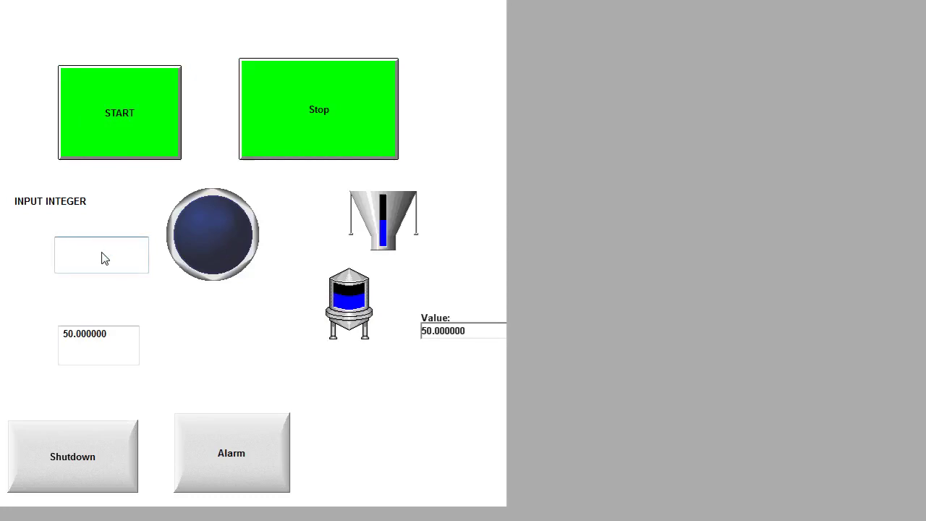
pyautogui.press('Return')
# Replace the float input box value with 90.0, then return to the Main.scr editor.
pyautogui.click(126, 363)
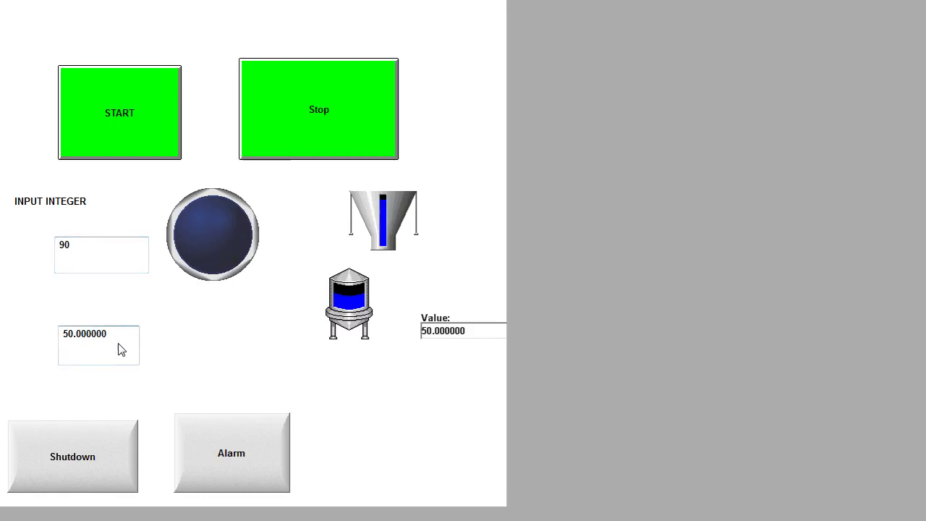
pyautogui.press('BackSpace')
pyautogui.press('BackSpace')
pyautogui.press('BackSpace')
pyautogui.press('BackSpace')
pyautogui.press('BackSpace')
pyautogui.press('BackSpace')
pyautogui.press('BackSpace')
pyautogui.write('90.0')
pyautogui.press('Return')
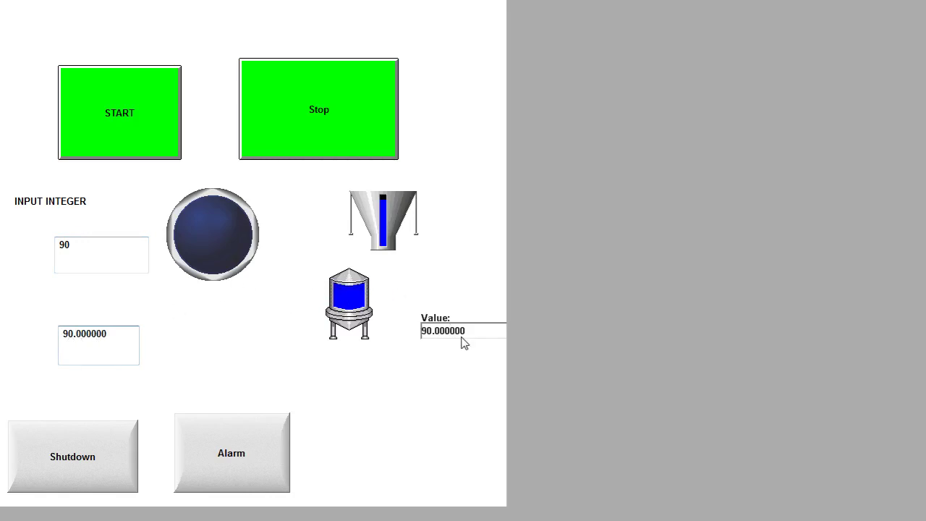
pyautogui.hotkey('alt', 'Tab')
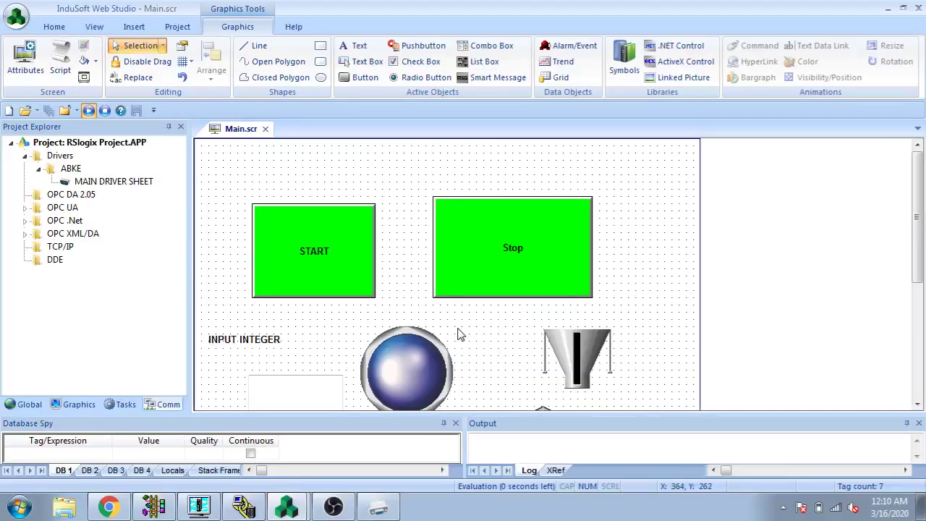